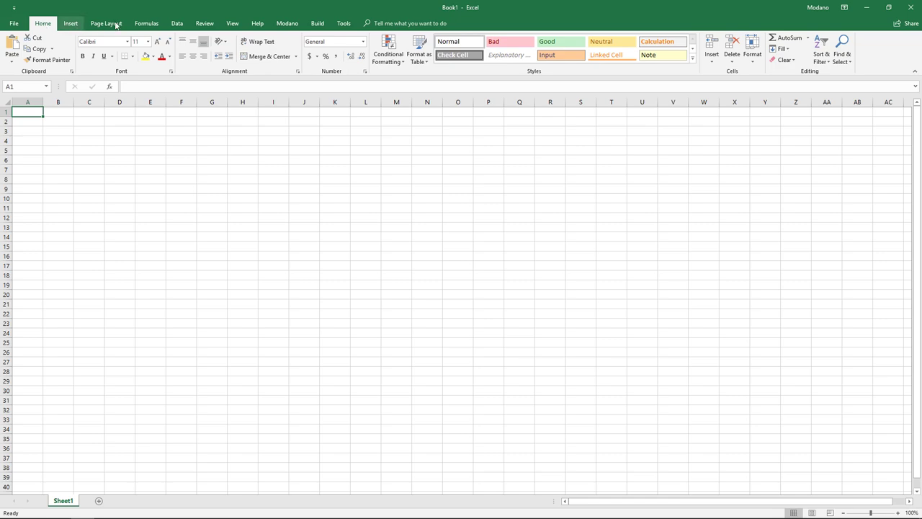
Step: Open a new modular workbook from the Property Planning dynamic template
{"action": "left_click", "coordinate": [282, 24]}
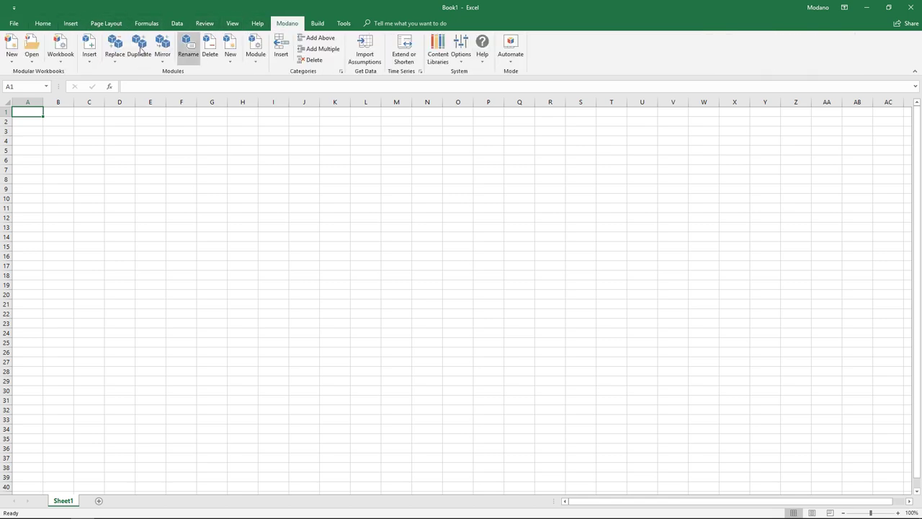
{"action": "left_click", "coordinate": [10, 46]}
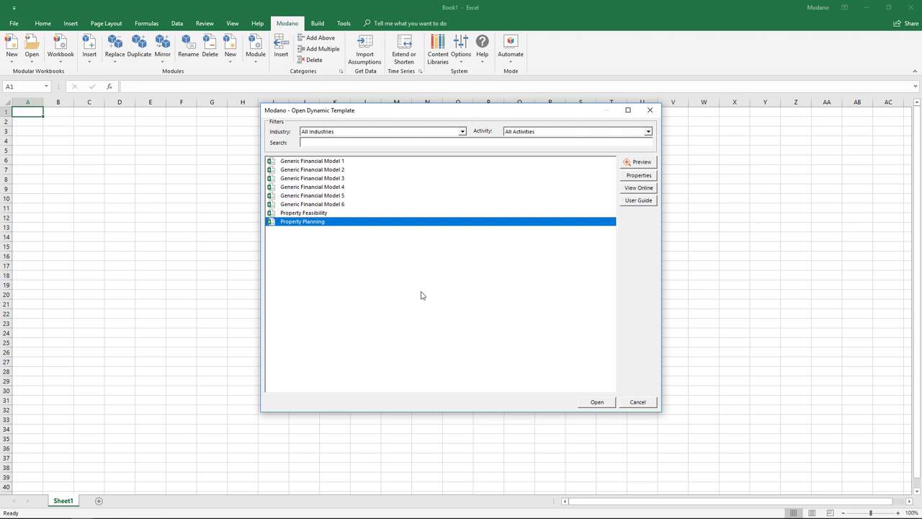
{"action": "left_click", "coordinate": [594, 401]}
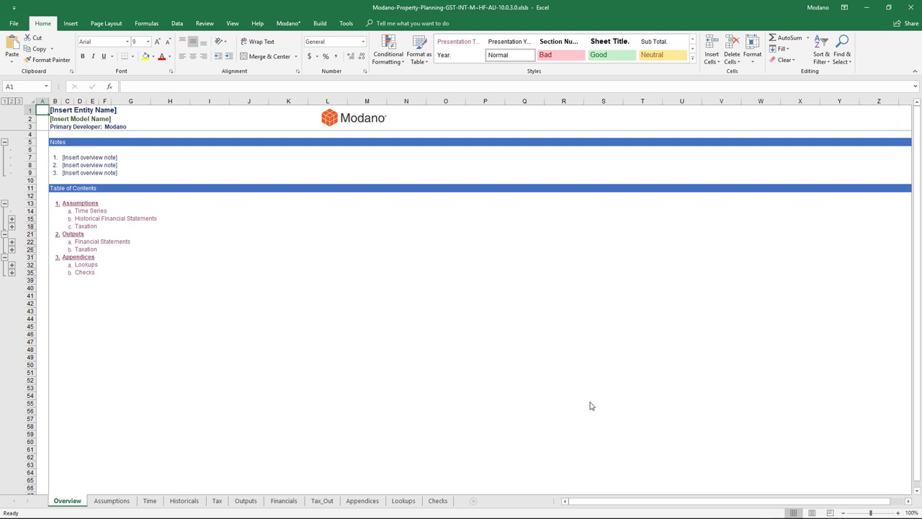
Step: Insert the Comprehensive Property (Amounts) module from the web, filtering the Property Planning library by the Comprehensive Property genre
{"action": "left_click", "coordinate": [290, 23]}
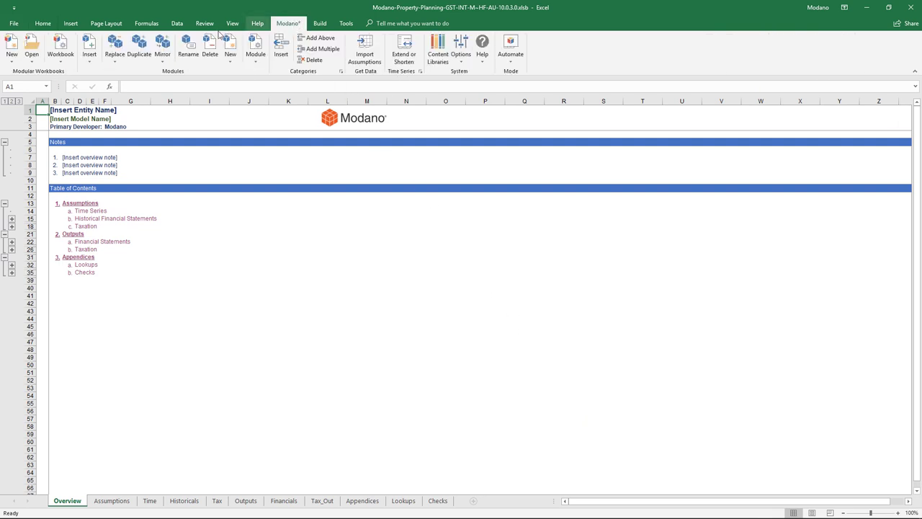
{"action": "left_click", "coordinate": [89, 52]}
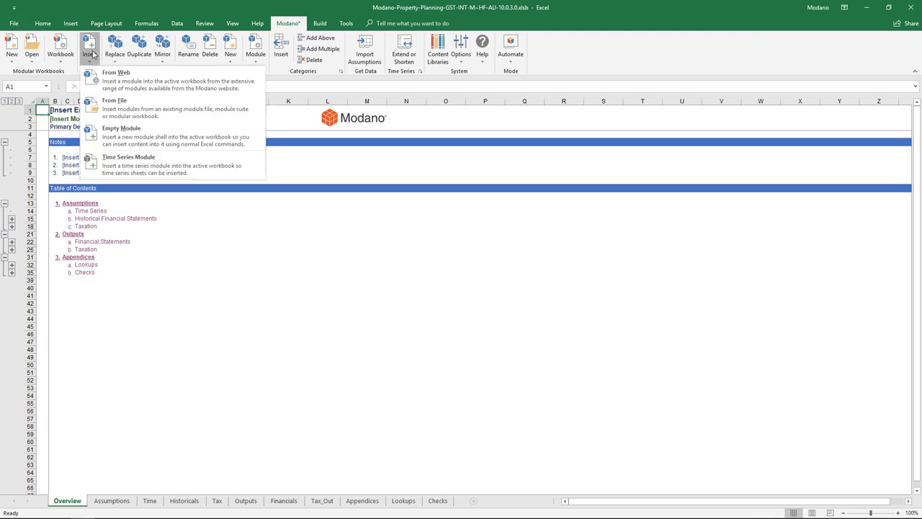
{"action": "left_click", "coordinate": [137, 75]}
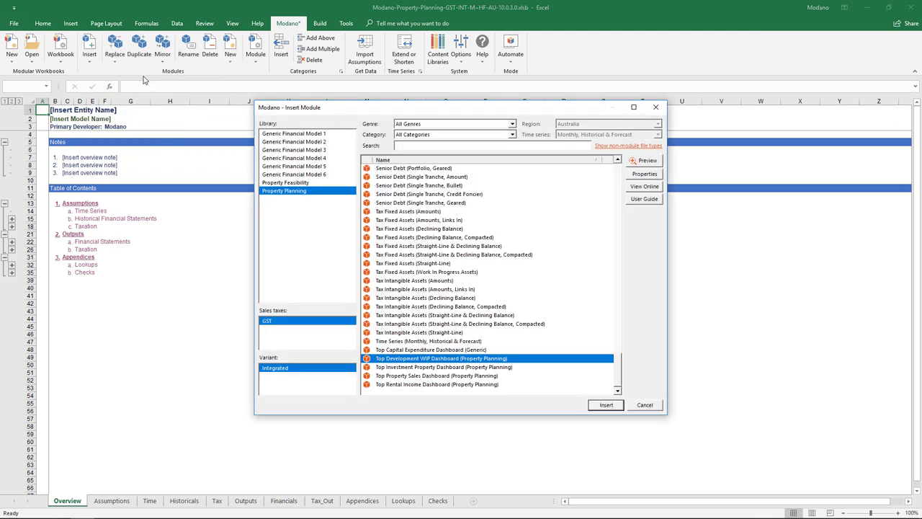
{"action": "left_click", "coordinate": [400, 125]}
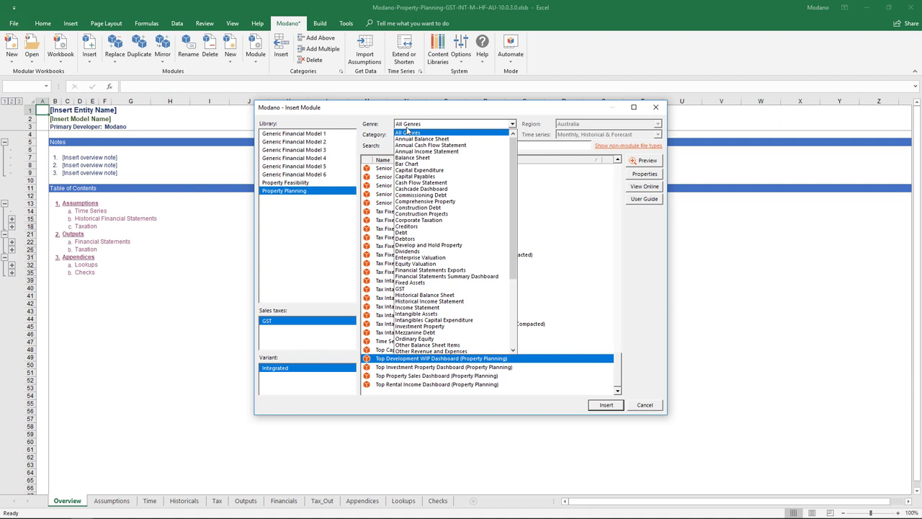
{"action": "left_click", "coordinate": [436, 201]}
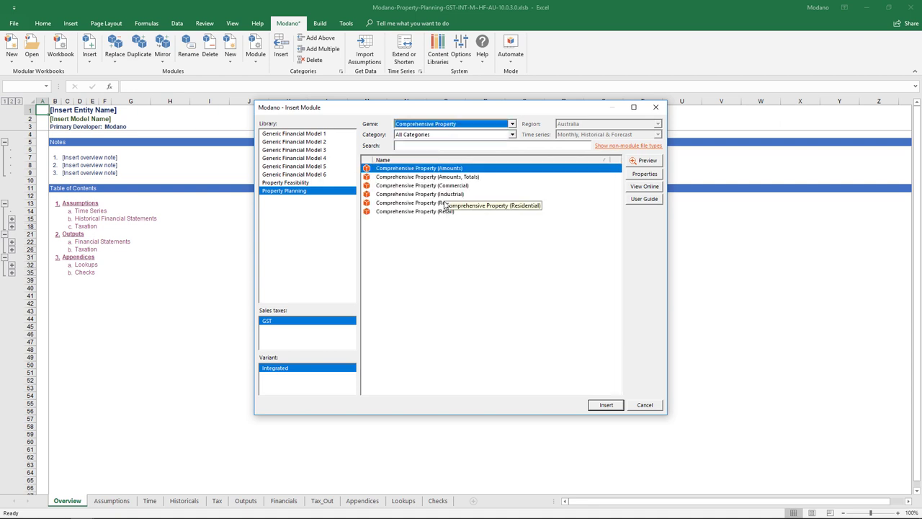
{"action": "left_click", "coordinate": [459, 170]}
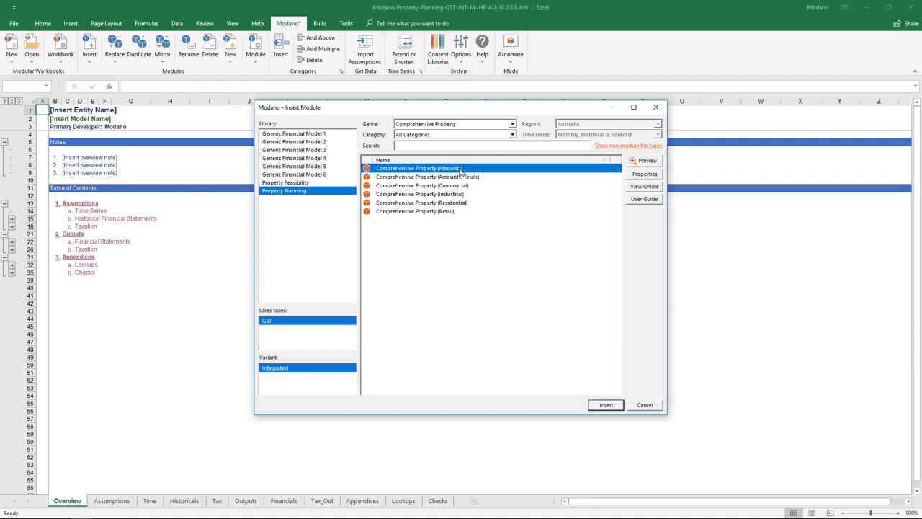
{"action": "left_click", "coordinate": [589, 408]}
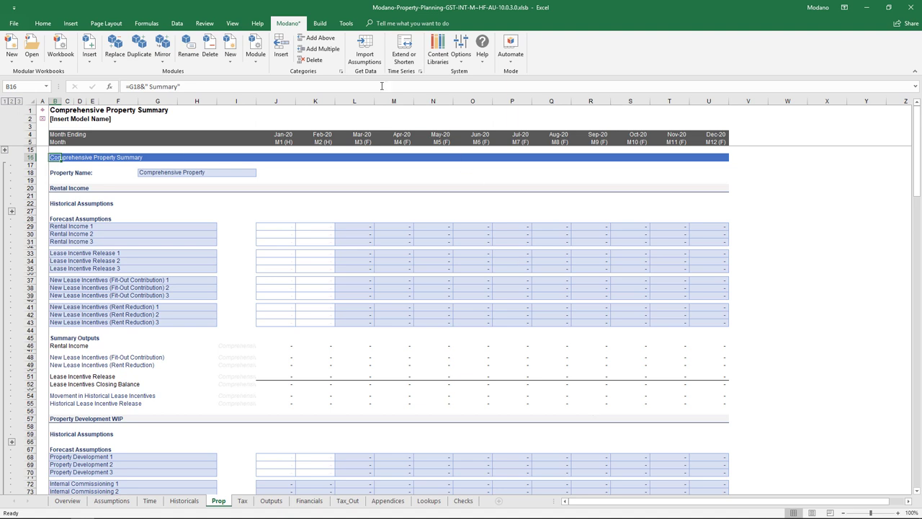
Step: In the Comprehensive Property module's categories groups, set Rental Income to 10 categories and the other groups, such as Lease Incentive Release, to 1
{"action": "left_click", "coordinate": [320, 23]}
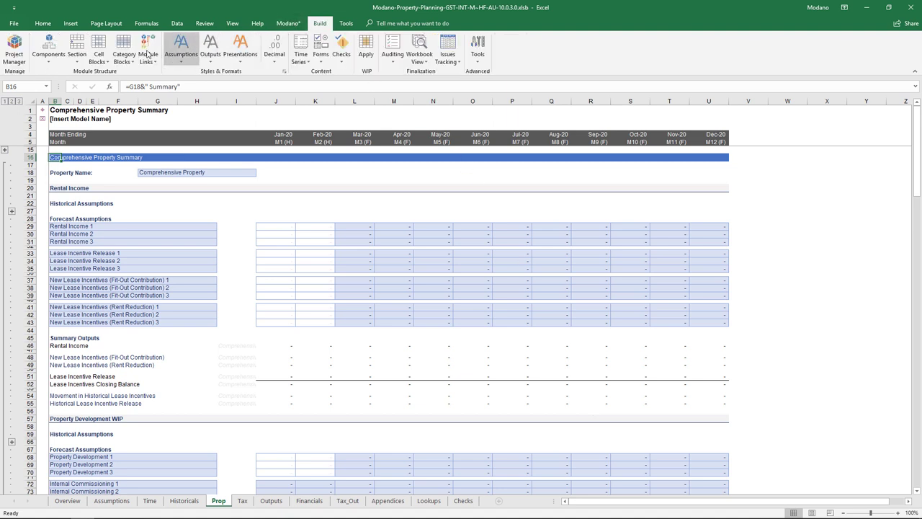
{"action": "left_click", "coordinate": [124, 56]}
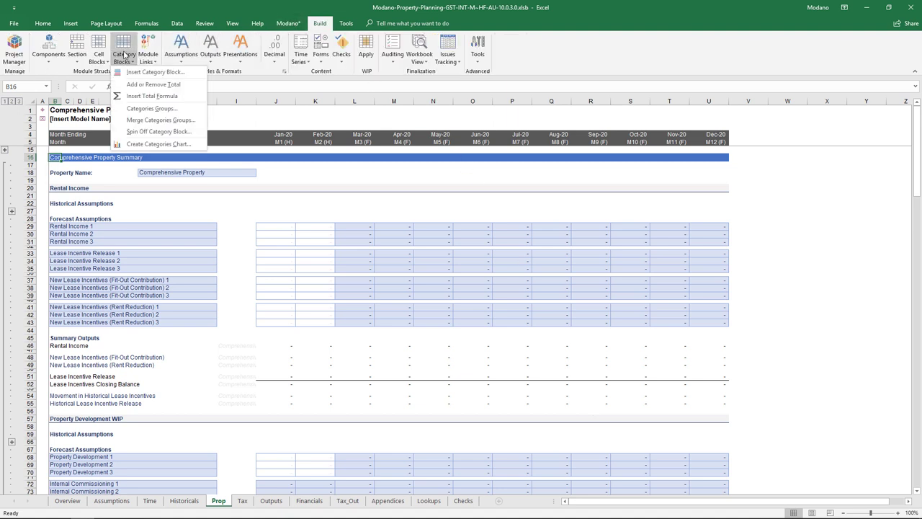
{"action": "left_click", "coordinate": [151, 108]}
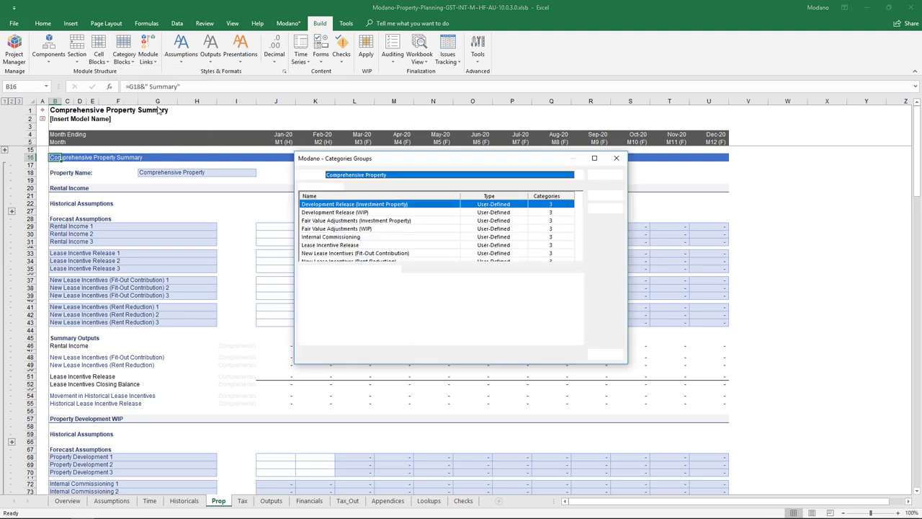
{"action": "left_click", "coordinate": [552, 207]}
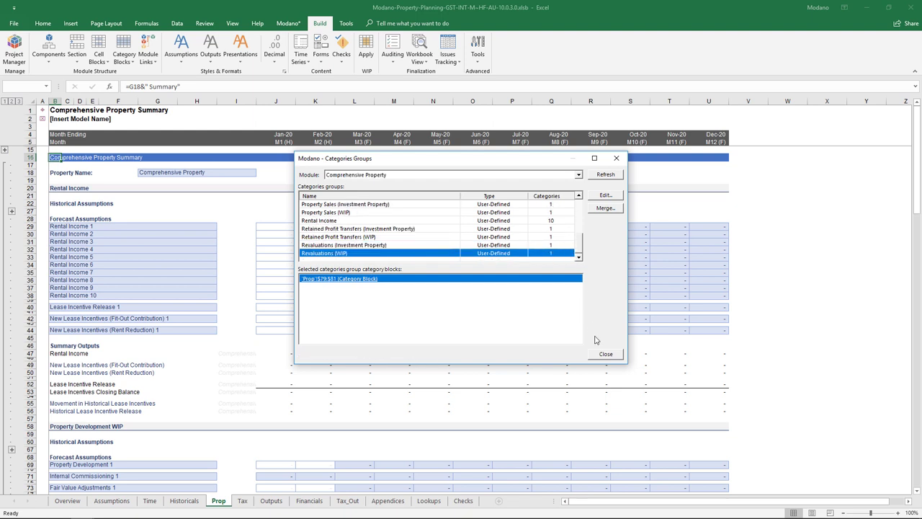
{"action": "left_click", "coordinate": [605, 354]}
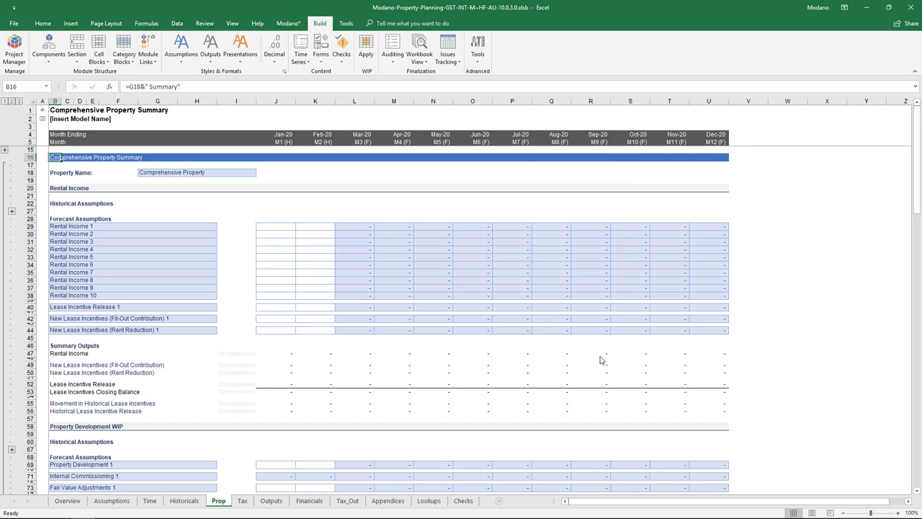
Step: Expand the Rental Income historical assumptions and set the property name to COMPREHENSIVE PROPERTY
{"action": "left_click", "coordinate": [11, 212]}
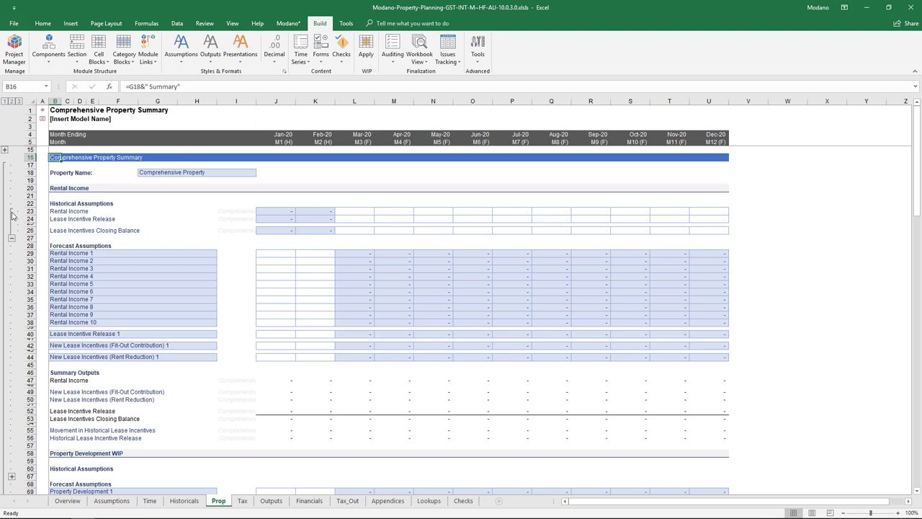
{"action": "left_click", "coordinate": [165, 173]}
{"action": "type", "text": "COMPREHENS"}
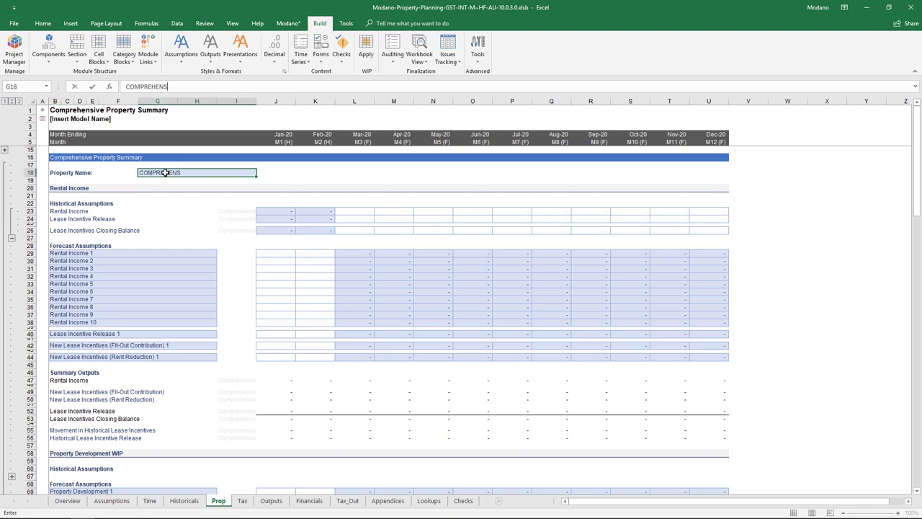
{"action": "type", "text": "IVE PROPERTY"}
{"action": "key", "text": "Return"}
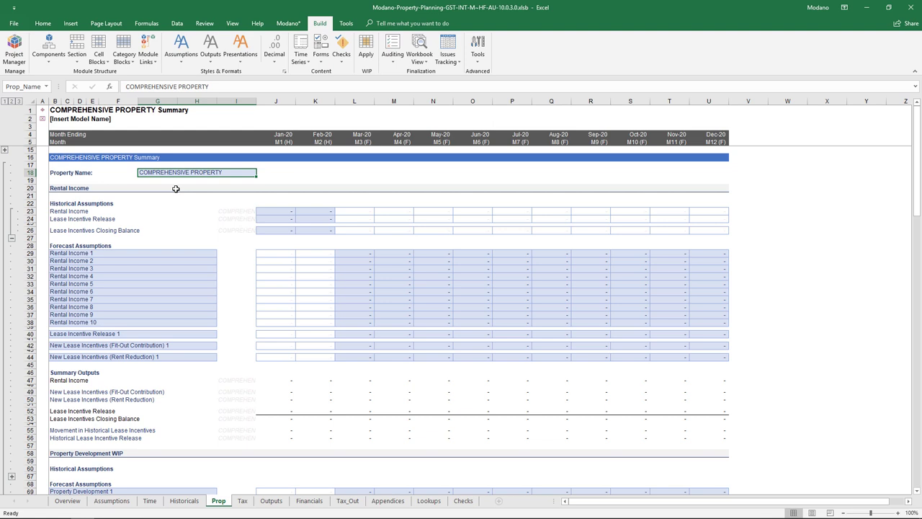
{"action": "left_click_drag", "start_coordinate": [29, 195], "coordinate": [22, 237]}
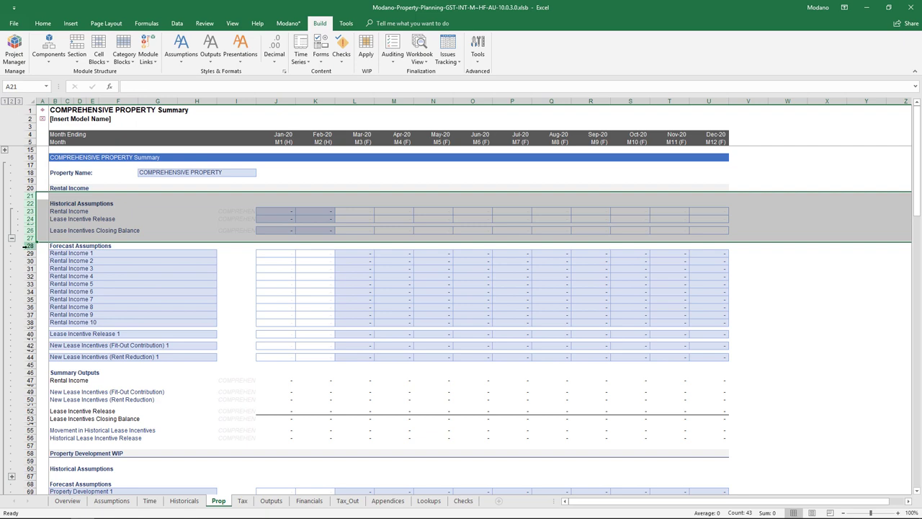
{"action": "left_click_drag", "start_coordinate": [29, 253], "coordinate": [24, 321]}
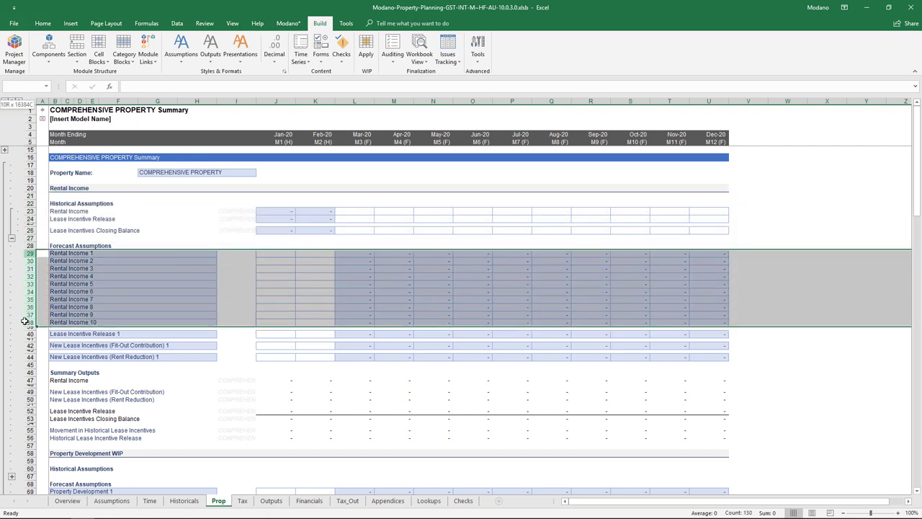
Step: Insert one additional category below New Lease Incentives (Fit-Out Contribution) 1 in the forecast assumptions
{"action": "left_click", "coordinate": [57, 346]}
{"action": "right_click", "coordinate": [56, 345]}
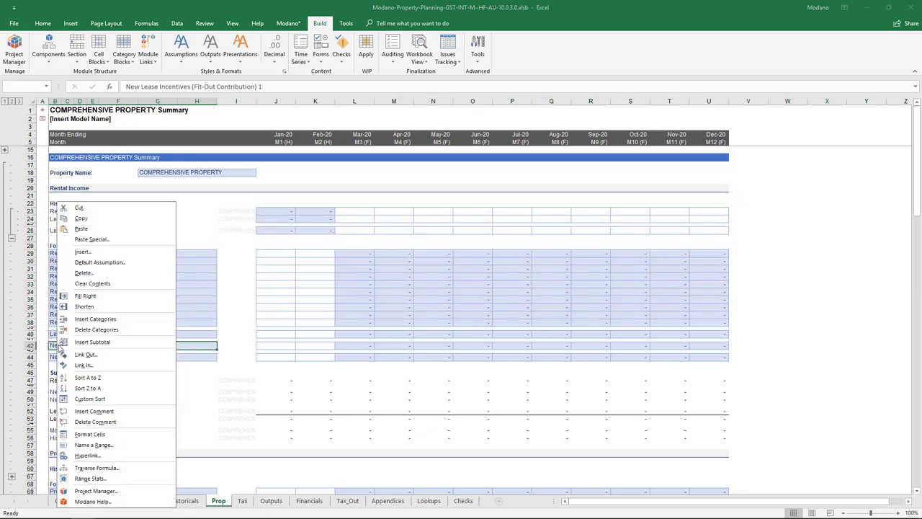
{"action": "left_click", "coordinate": [137, 323]}
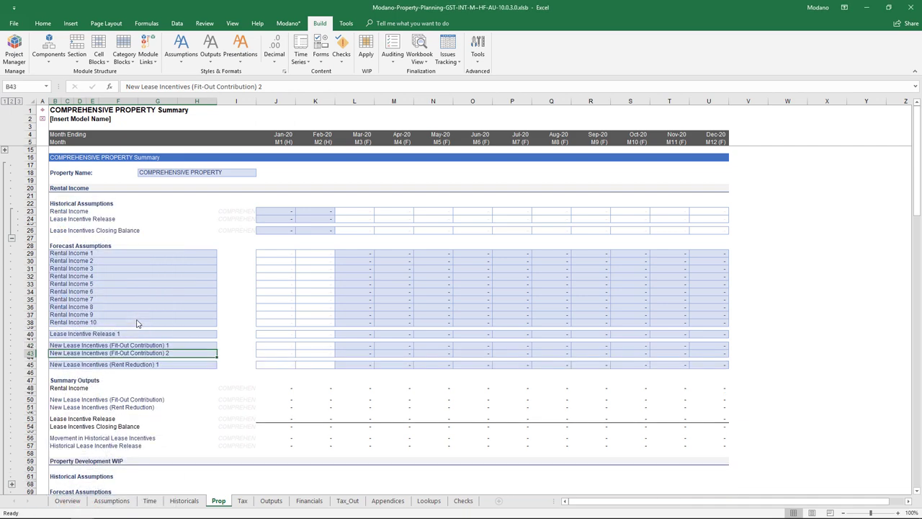
Step: Examine the category commands, the workbook options, and the historical and forecast assumption ranges in the Rental Income section
{"action": "right_click", "coordinate": [386, 285]}
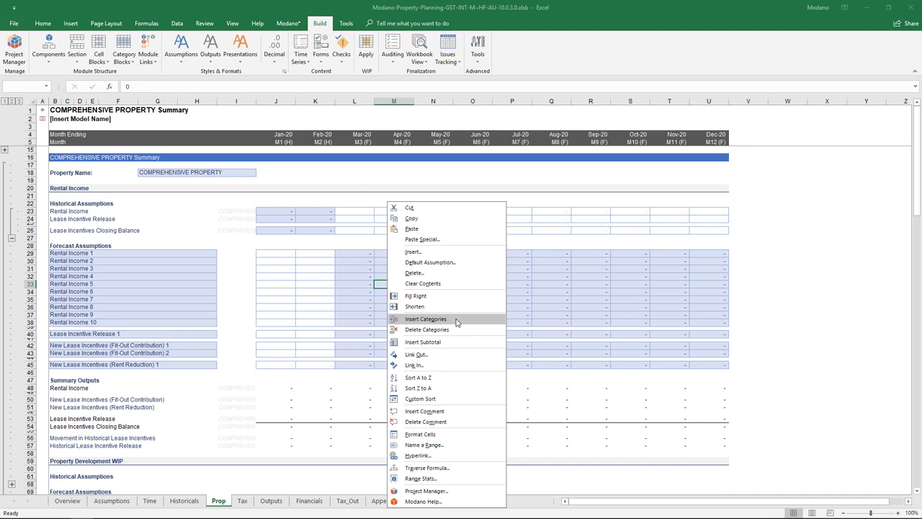
{"action": "left_click", "coordinate": [297, 26]}
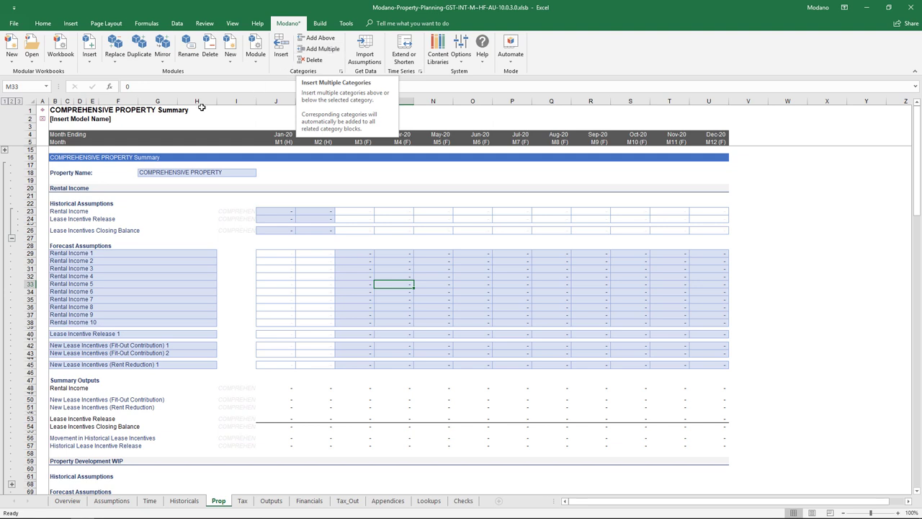
{"action": "left_click", "coordinate": [29, 187]}
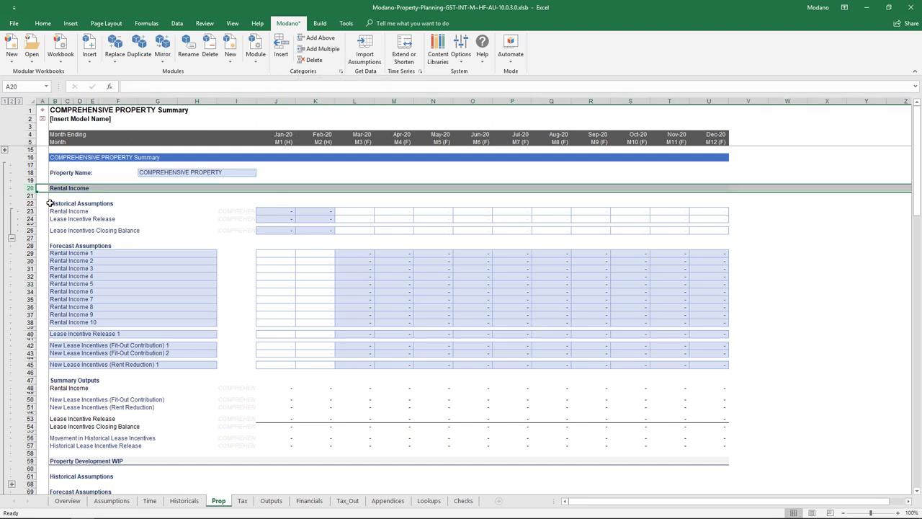
{"action": "left_click", "coordinate": [51, 204]}
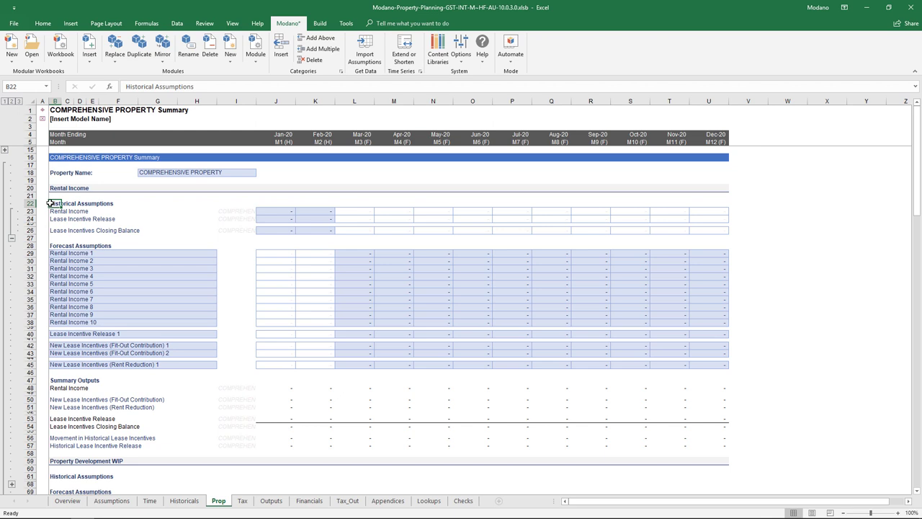
{"action": "left_click", "coordinate": [267, 212]}
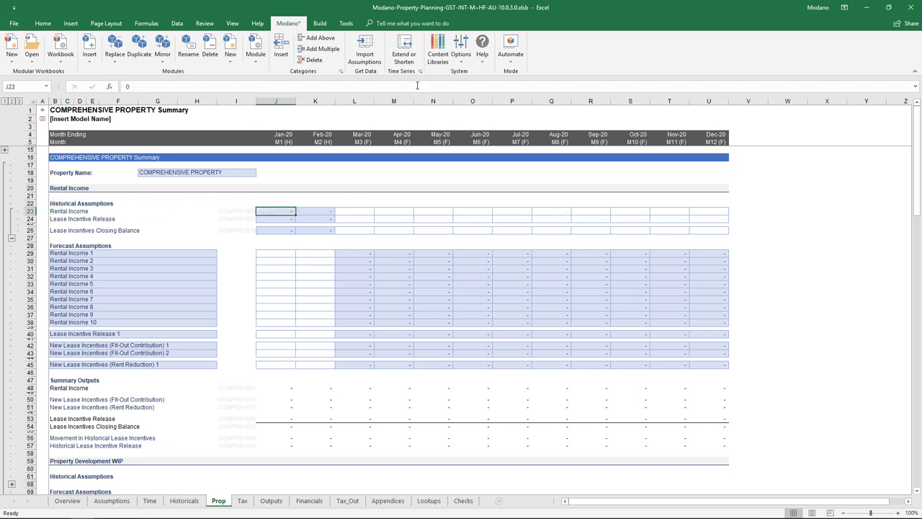
{"action": "left_click", "coordinate": [460, 59]}
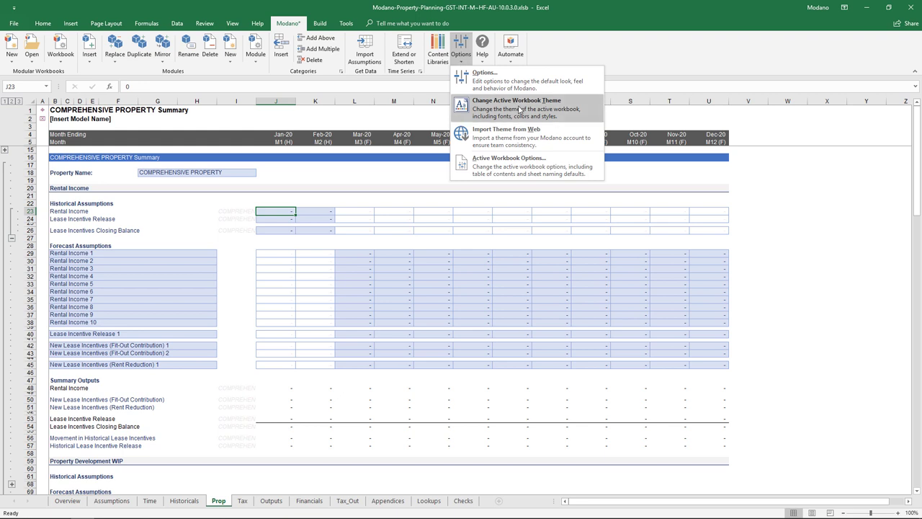
{"action": "left_click", "coordinate": [285, 209]}
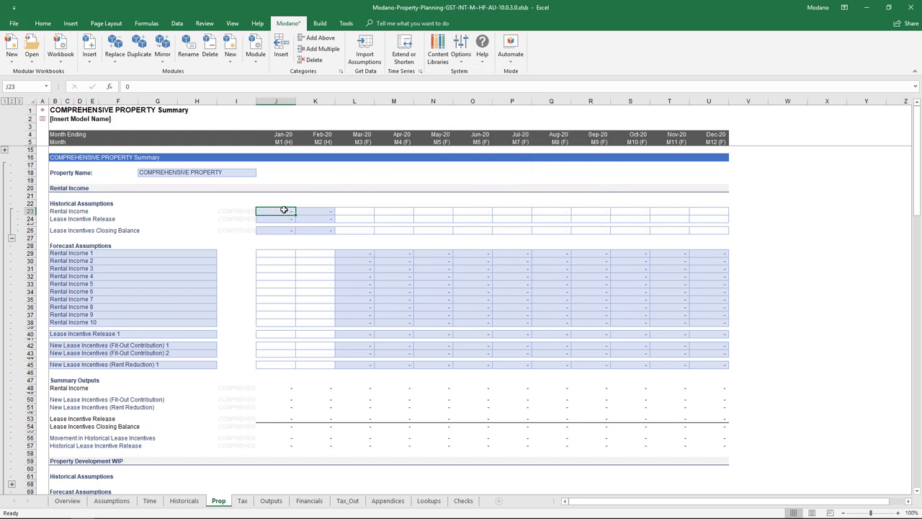
{"action": "left_click_drag", "start_coordinate": [288, 210], "coordinate": [314, 216]}
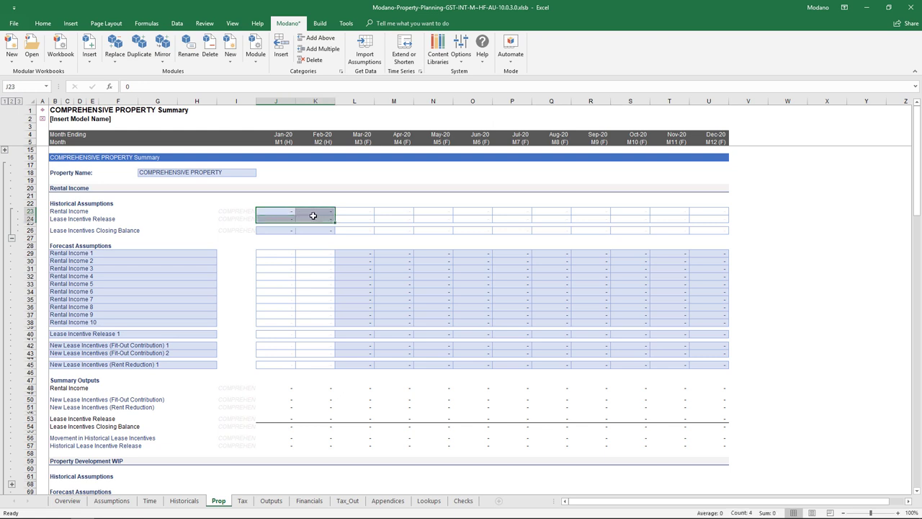
{"action": "left_click_drag", "start_coordinate": [344, 251], "coordinate": [713, 351]}
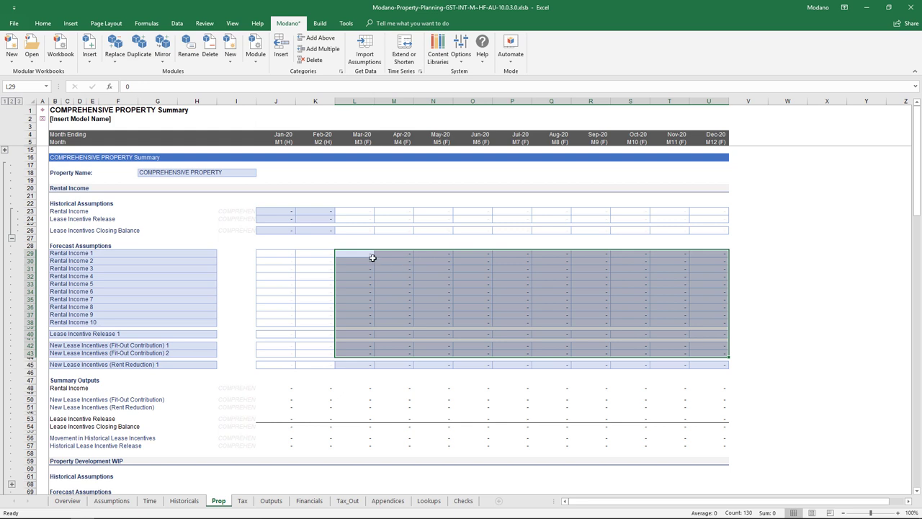
Step: Enter 100 as the historical Rental Income for both Jan-20 and Feb-20
{"action": "left_click_drag", "start_coordinate": [281, 210], "coordinate": [306, 210]}
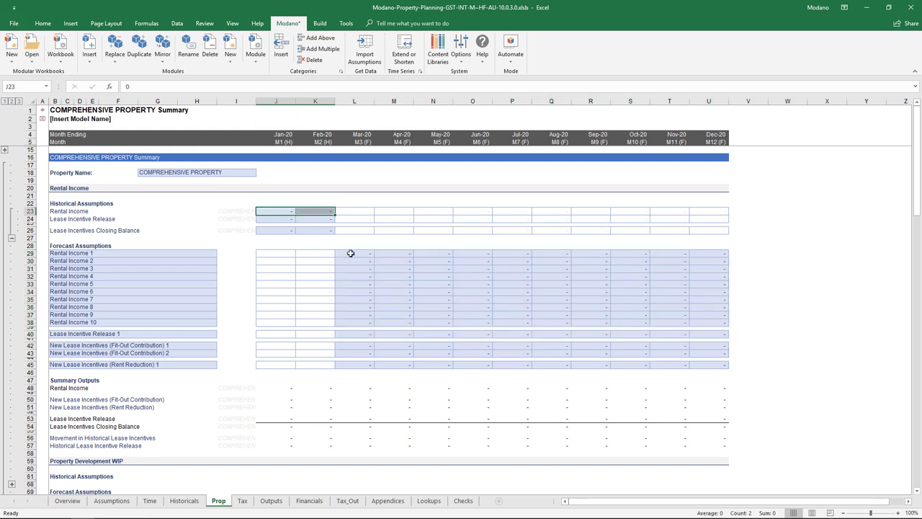
{"action": "type", "text": "100"}
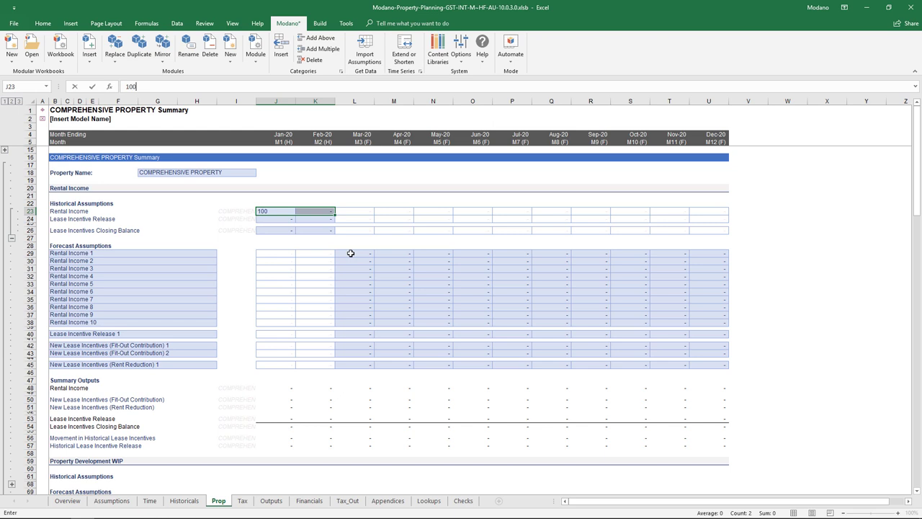
{"action": "key", "text": "ctrl+Return"}
Step: Fill the forecast assumptions for Rental Income 1 to 10 with 20 in every month from Mar-20 to Dec-20
{"action": "left_click_drag", "start_coordinate": [351, 254], "coordinate": [716, 324]}
{"action": "type", "text": "20"}
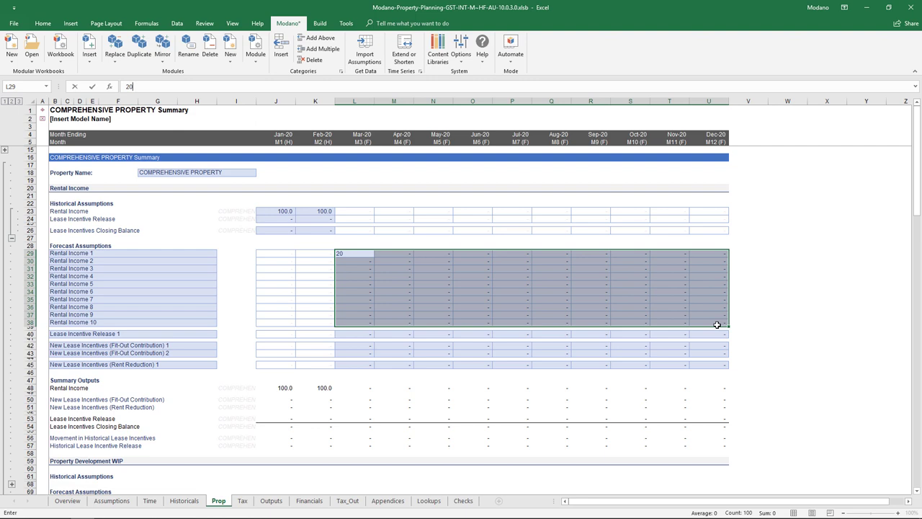
{"action": "key", "text": "ctrl+Return"}
{"action": "key", "text": "Return"}
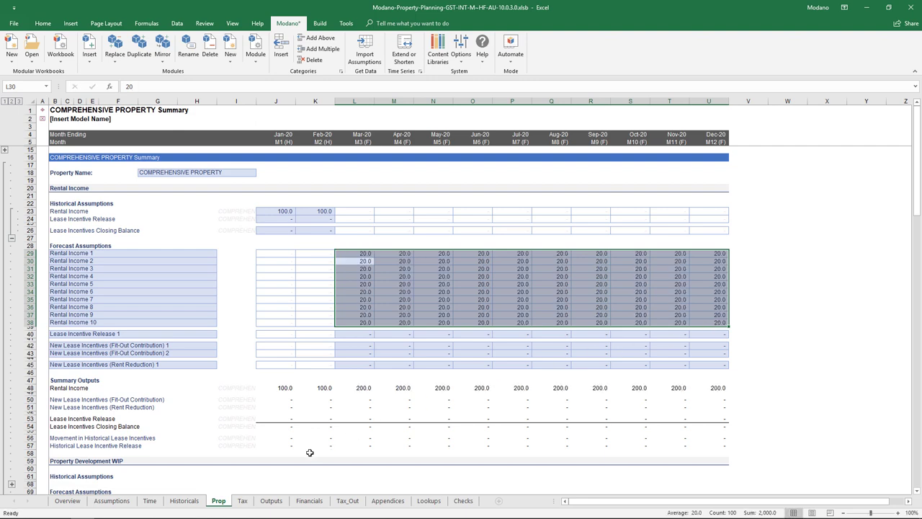
Step: Review the historical months on the Historicals sheet and the Jan-20 to Dec-20 columns on the Financials sheet
{"action": "left_click", "coordinate": [189, 502]}
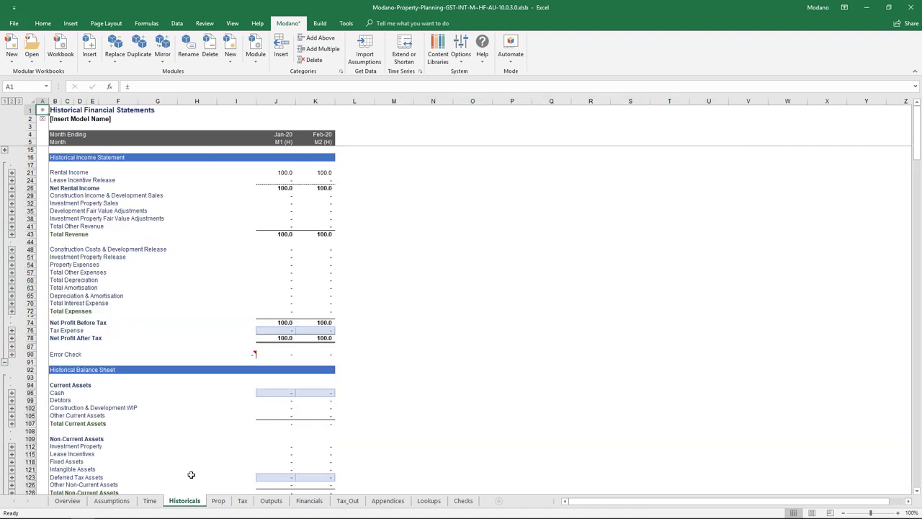
{"action": "left_click", "coordinate": [286, 98]}
{"action": "left_click_drag", "start_coordinate": [286, 99], "coordinate": [302, 98]}
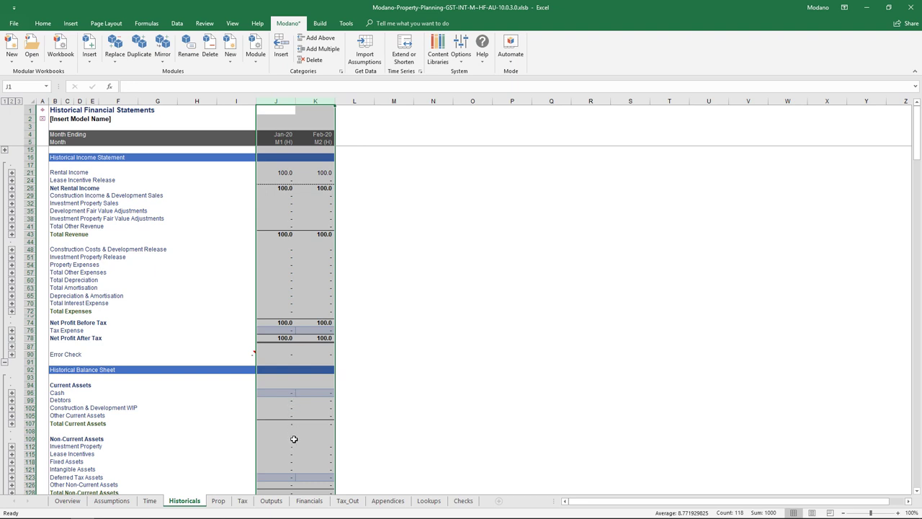
{"action": "left_click", "coordinate": [302, 501]}
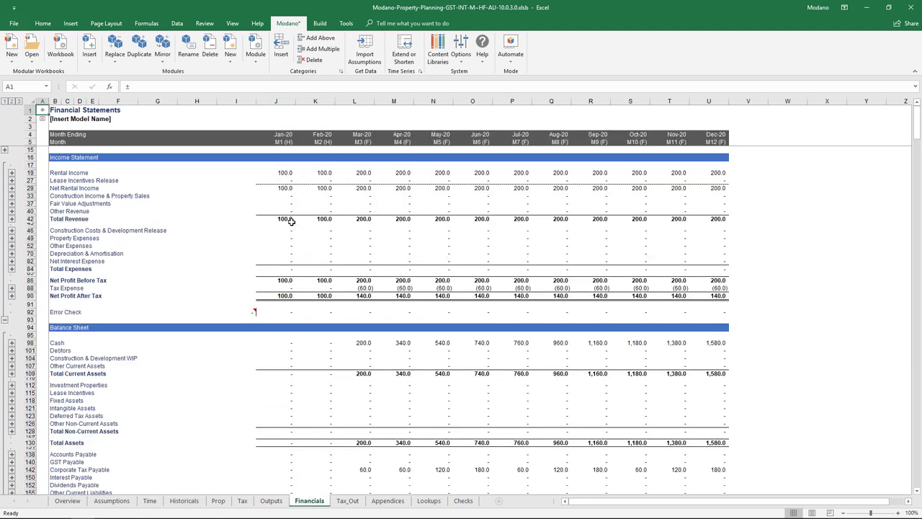
{"action": "left_click", "coordinate": [289, 100]}
{"action": "left_click_drag", "start_coordinate": [289, 101], "coordinate": [690, 94]}
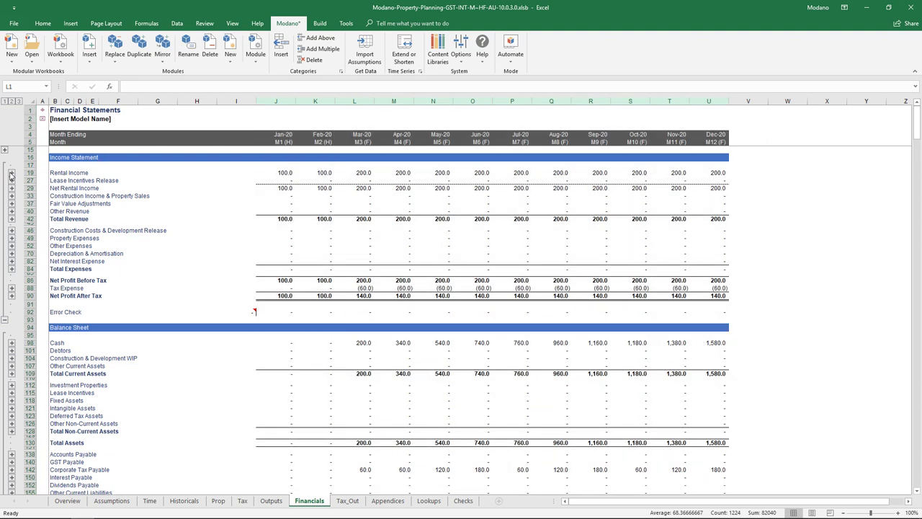
Step: Expand all grouped rows on the Financials sheet to show the property-level lines of the Income Statement
{"action": "left_click", "coordinate": [11, 175]}
{"action": "left_click", "coordinate": [12, 175]}
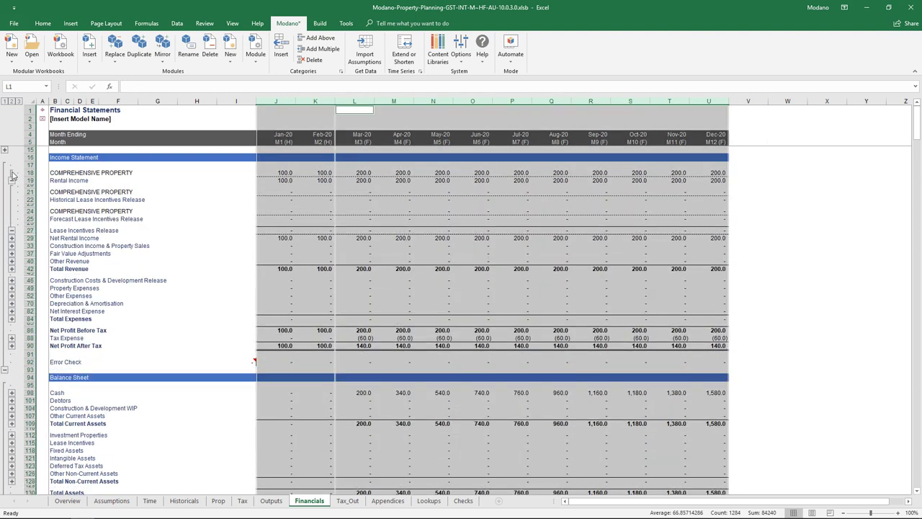
{"action": "left_click", "coordinate": [27, 173]}
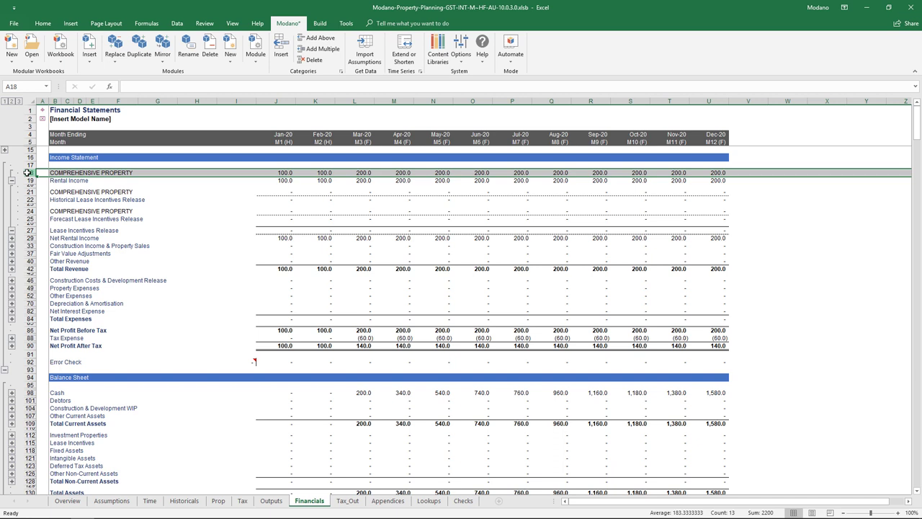
{"action": "left_click", "coordinate": [18, 101]}
{"action": "left_click", "coordinate": [5, 160]}
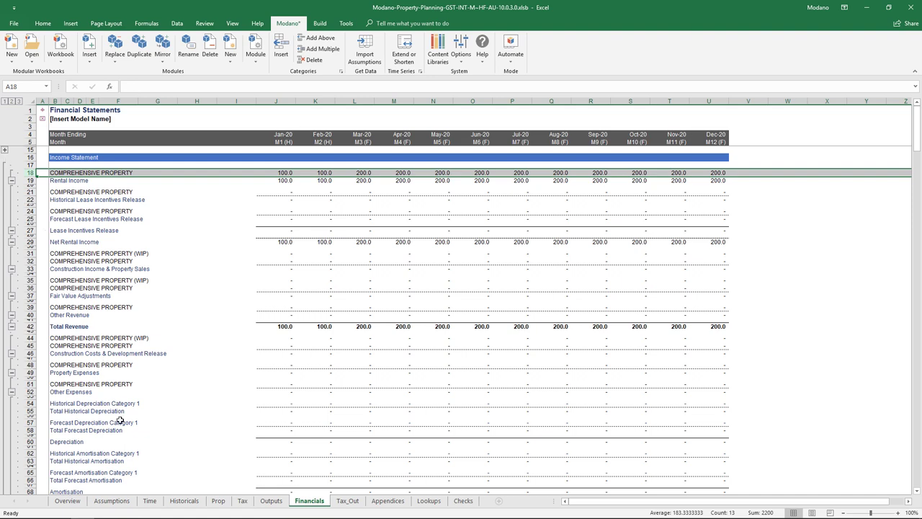
Step: Set the time series term to 24 months, update the period titles, and check the extended periods on the Financials and Prop sheets
{"action": "left_click", "coordinate": [150, 501]}
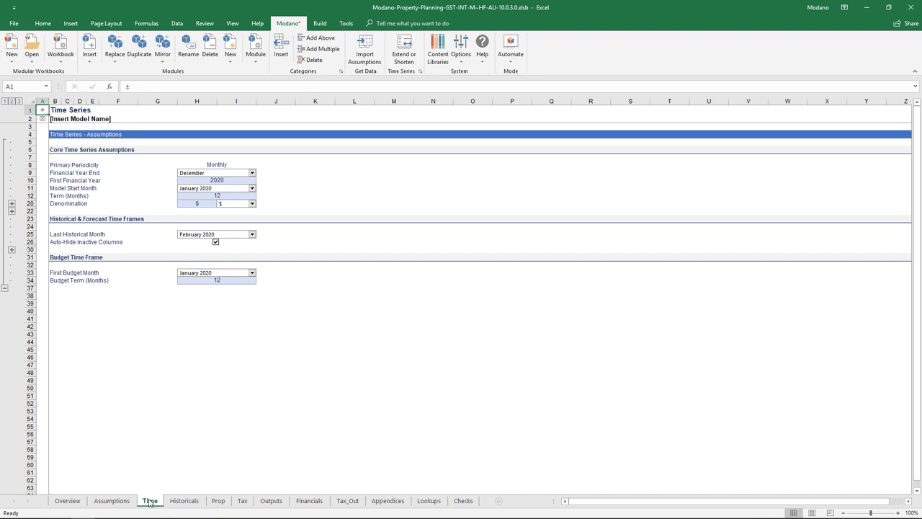
{"action": "left_click", "coordinate": [208, 196]}
{"action": "type", "text": "24"}
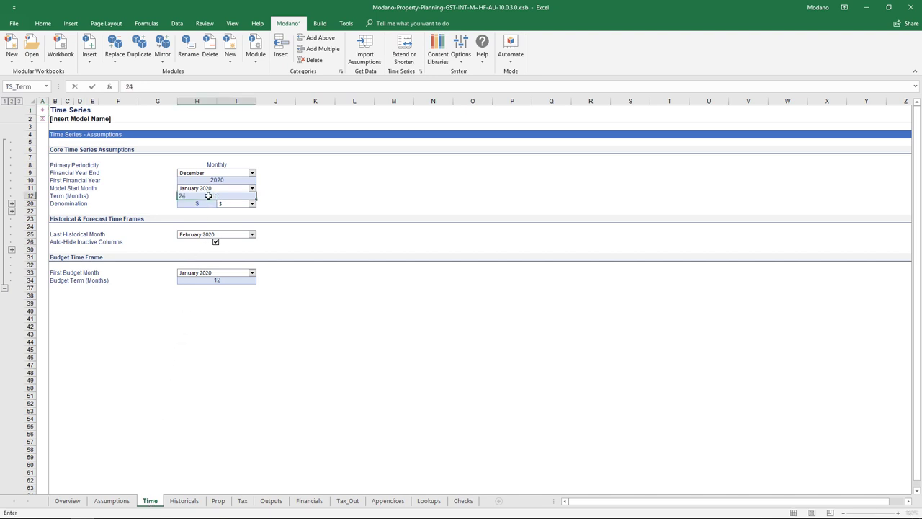
{"action": "key", "text": "Return"}
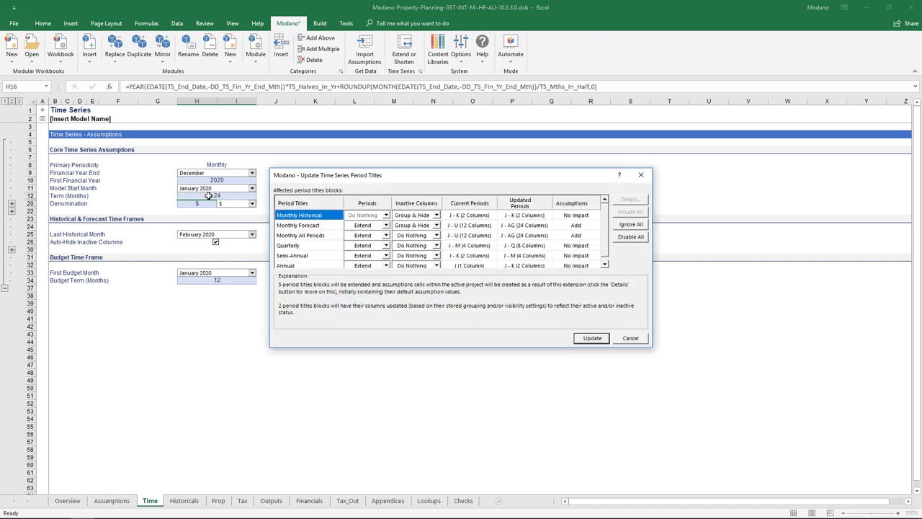
{"action": "key", "text": "Return"}
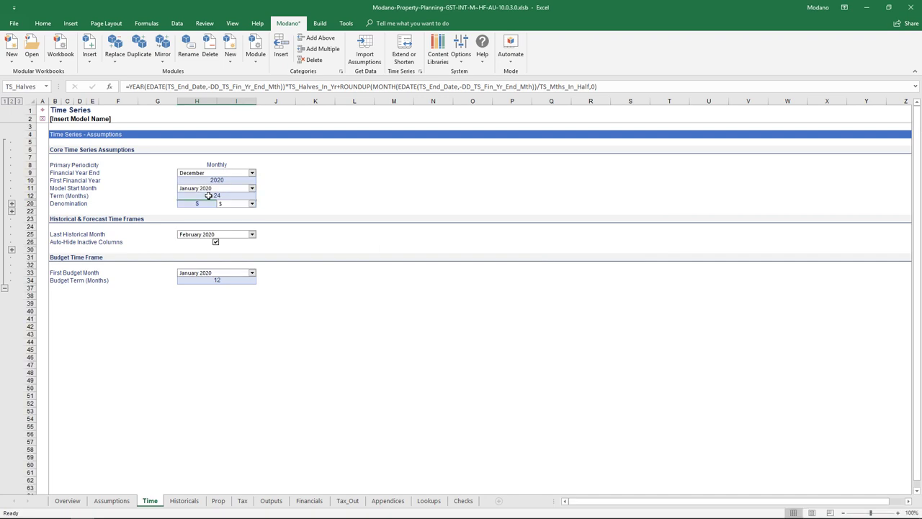
{"action": "left_click", "coordinate": [311, 501]}
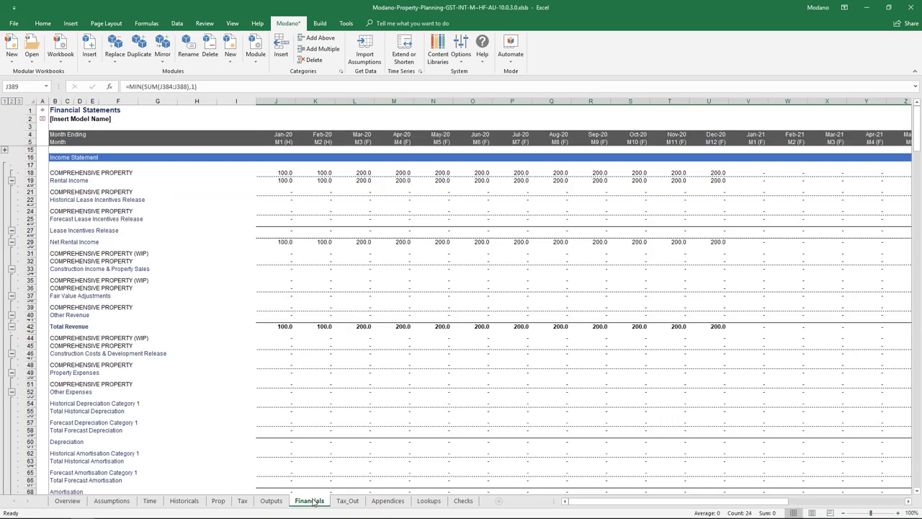
{"action": "left_click", "coordinate": [222, 503]}
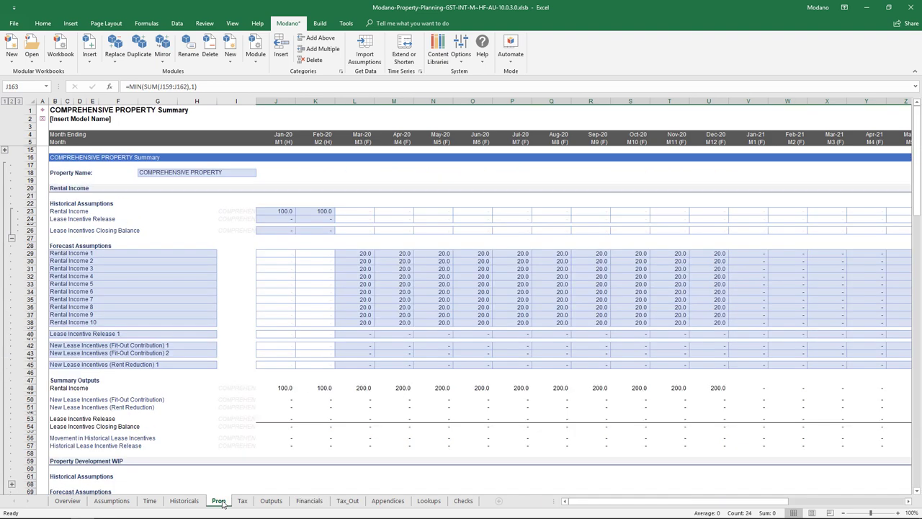
Step: Change the last historical month to March 2020, update the period titles, and check the Mar-20 column on the Historicals sheet
{"action": "left_click", "coordinate": [149, 500]}
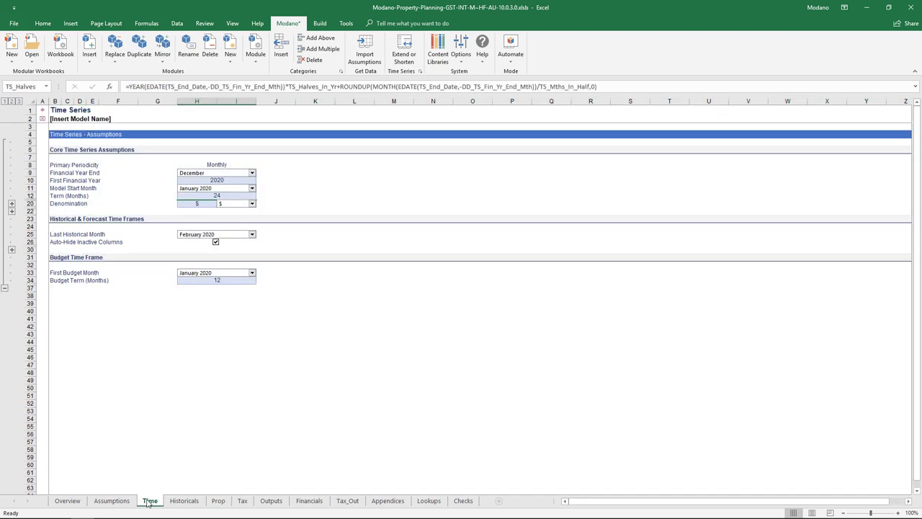
{"action": "left_click", "coordinate": [252, 235]}
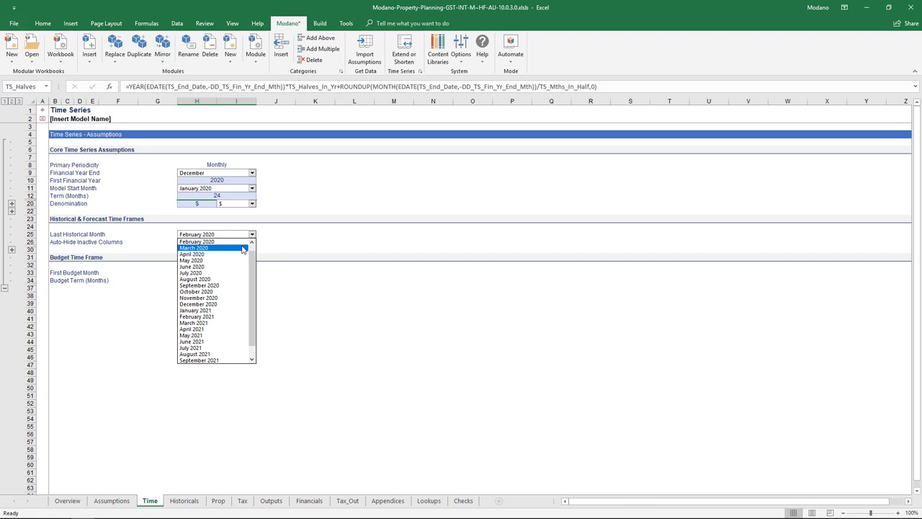
{"action": "left_click", "coordinate": [243, 247]}
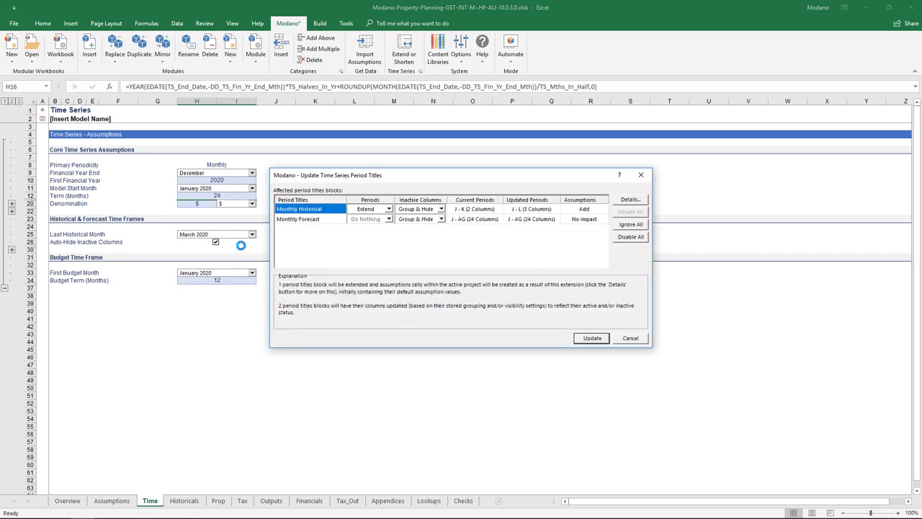
{"action": "left_click", "coordinate": [589, 339]}
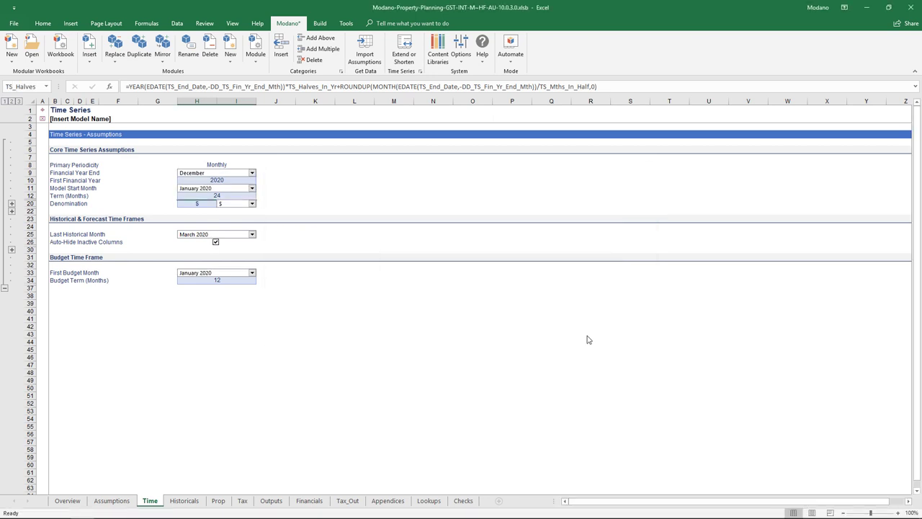
{"action": "left_click", "coordinate": [184, 501]}
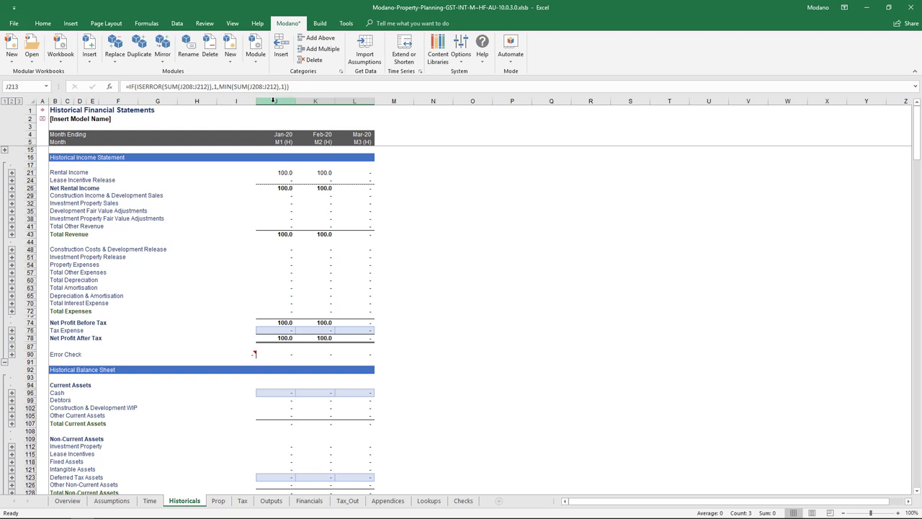
{"action": "left_click_drag", "start_coordinate": [275, 101], "coordinate": [350, 96]}
{"action": "left_click", "coordinate": [354, 101]}
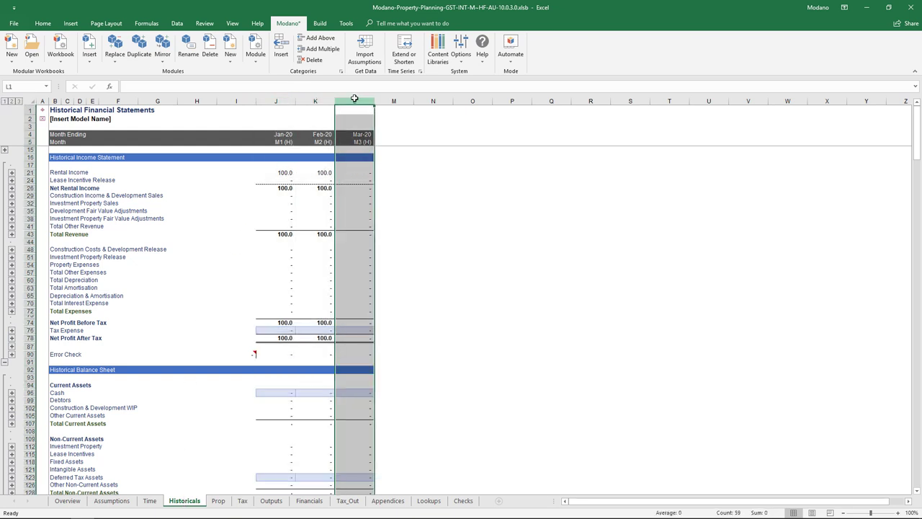
Step: Enter 100 as the Mar-20 historical Rental Income on the Prop sheet and check the Mar-20 column on the Financials sheet
{"action": "left_click", "coordinate": [218, 501]}
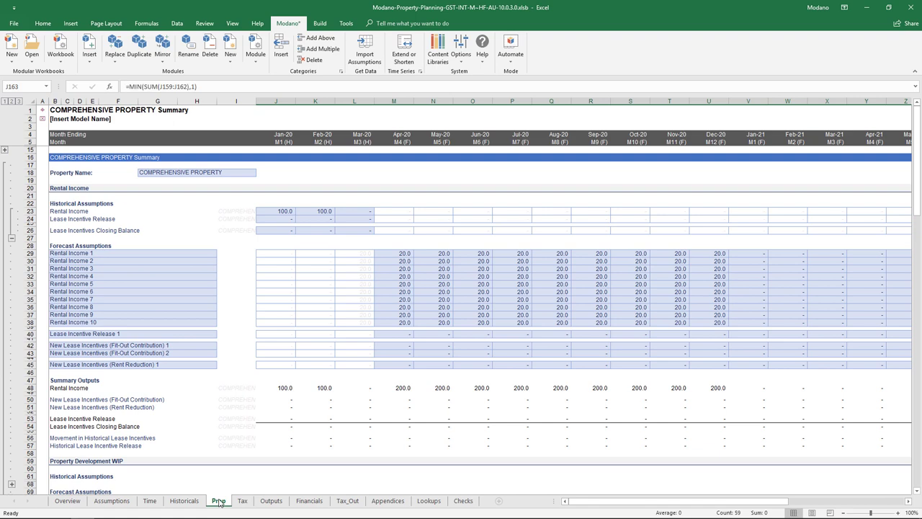
{"action": "left_click", "coordinate": [351, 101]}
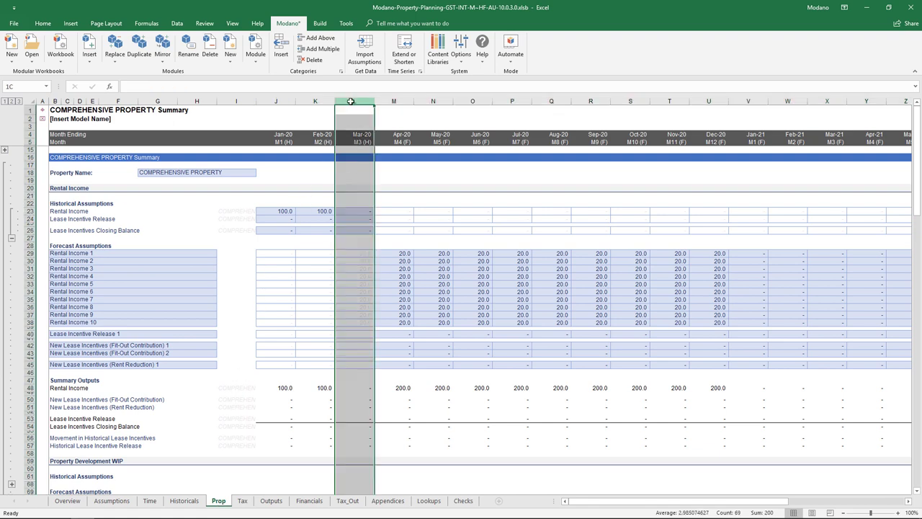
{"action": "left_click", "coordinate": [352, 210]}
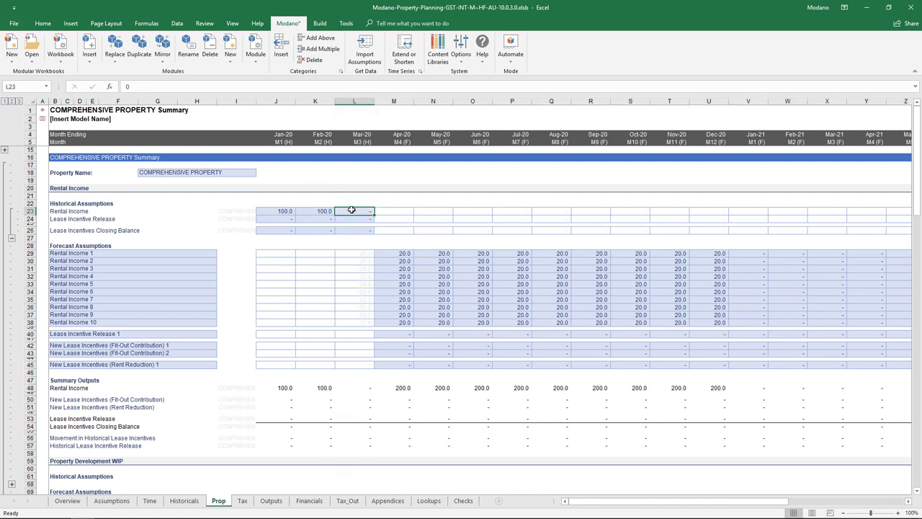
{"action": "type", "text": "100"}
{"action": "key", "text": "Return"}
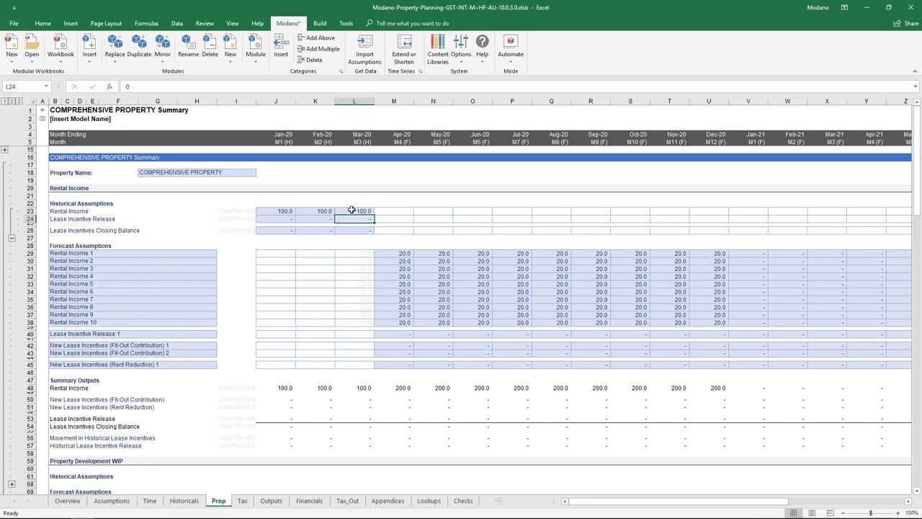
{"action": "left_click_drag", "start_coordinate": [353, 254], "coordinate": [357, 320]}
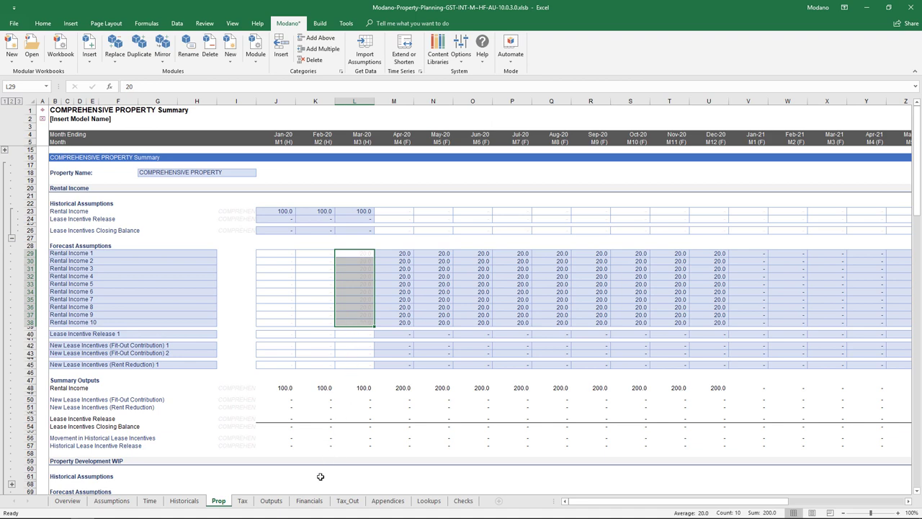
{"action": "left_click", "coordinate": [311, 501]}
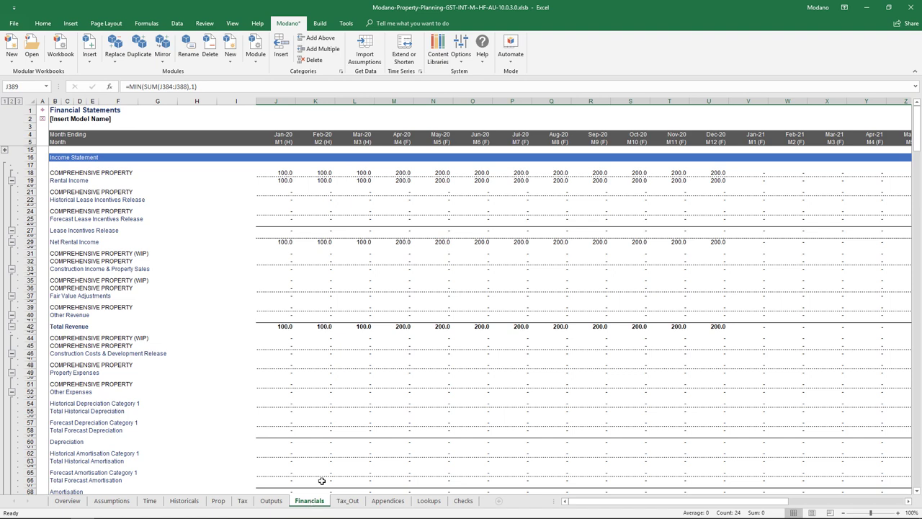
{"action": "left_click", "coordinate": [357, 102]}
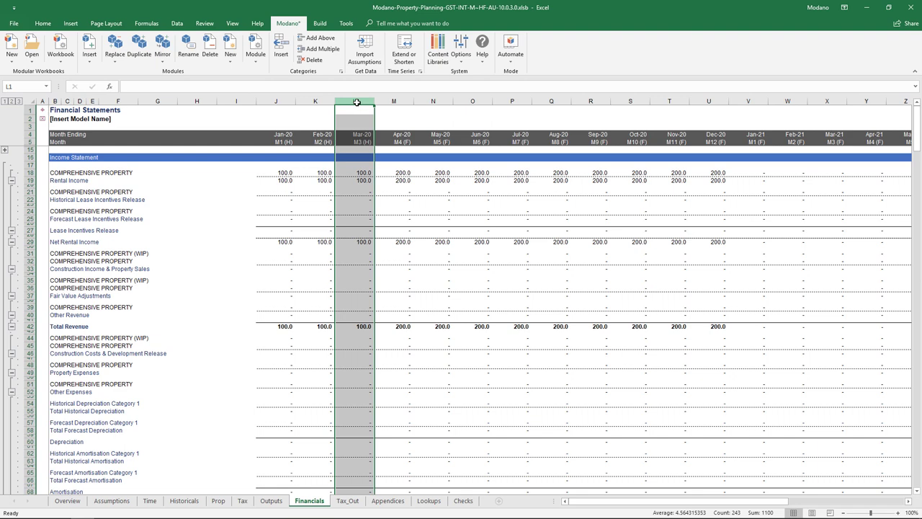
Step: Insert the Semi-Annual Income Statement module from the Property Planning web library and check its Jun-20 column
{"action": "left_click", "coordinate": [90, 56]}
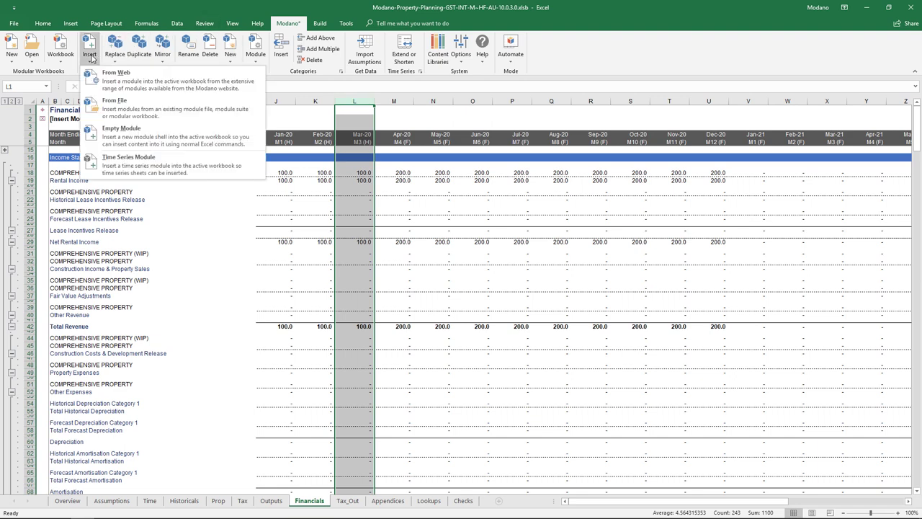
{"action": "left_click", "coordinate": [119, 79]}
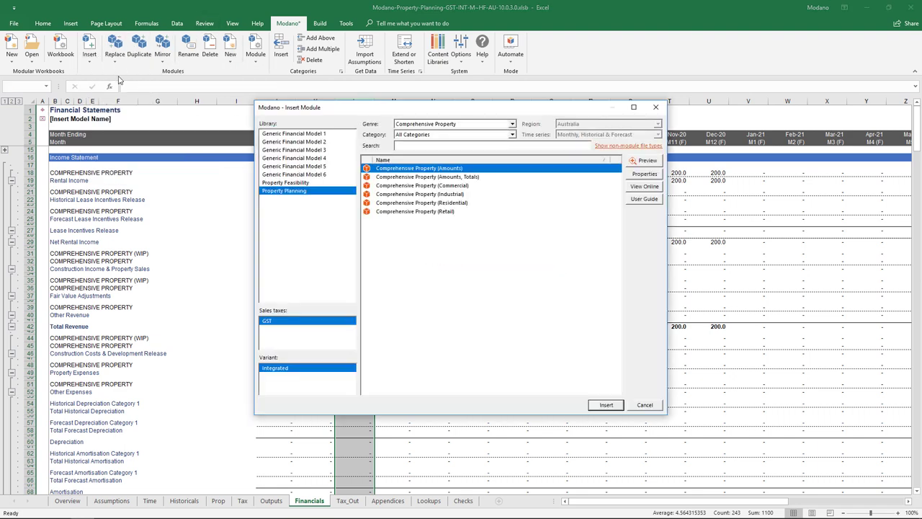
{"action": "left_click", "coordinate": [409, 126]}
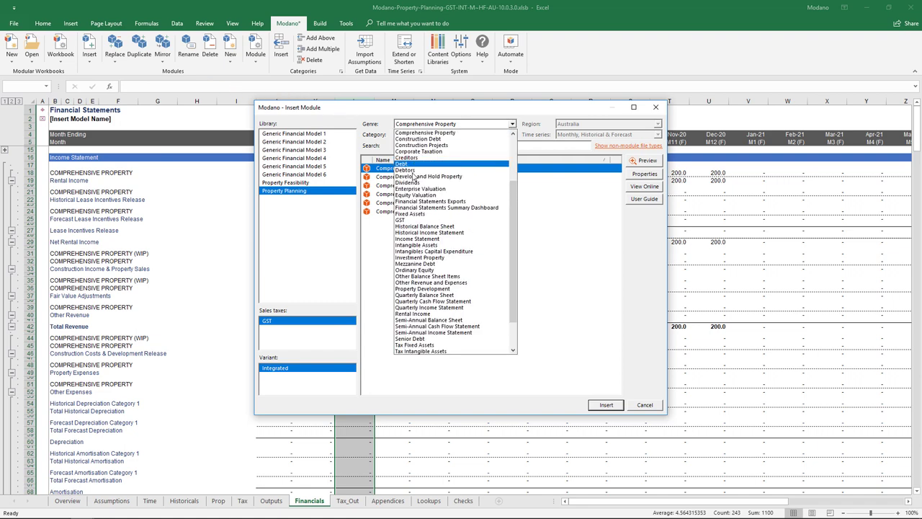
{"action": "scroll", "coordinate": [425, 266], "scroll_direction": "down", "scroll_amount": 3}
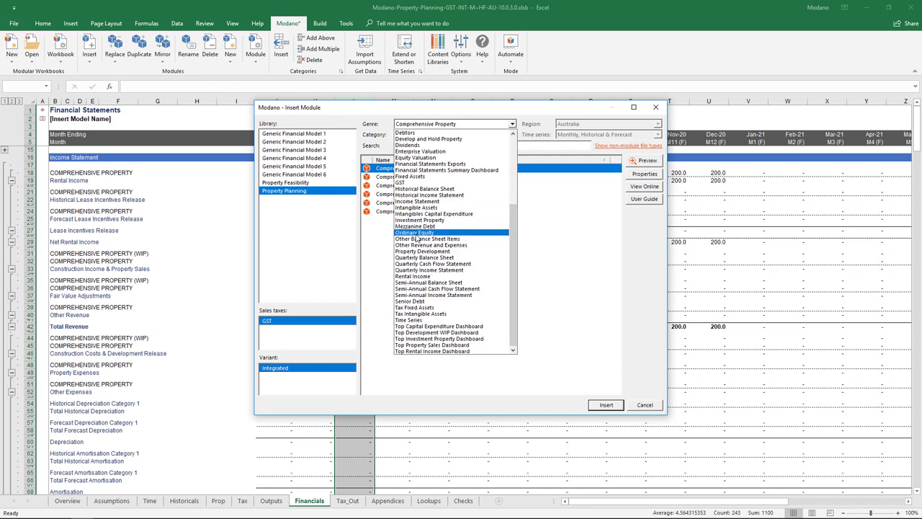
{"action": "left_click", "coordinate": [434, 294]}
{"action": "left_click", "coordinate": [591, 407]}
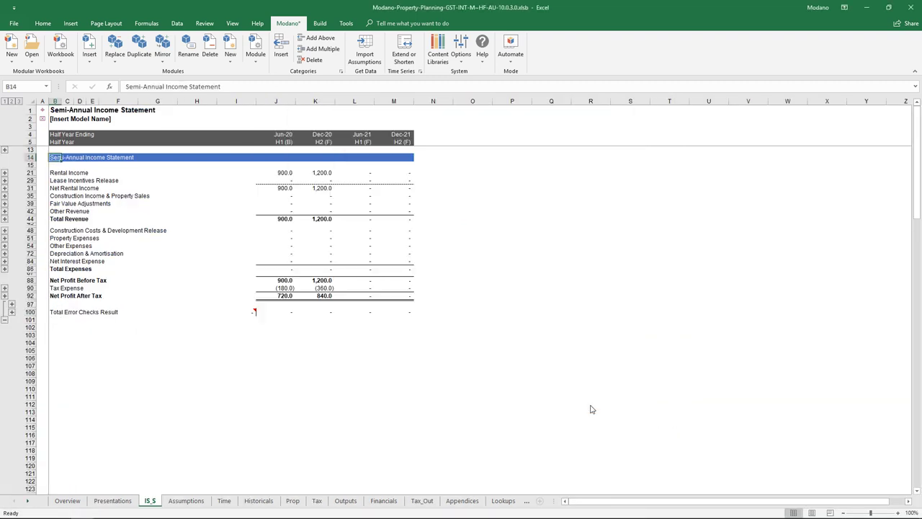
{"action": "left_click", "coordinate": [284, 102]}
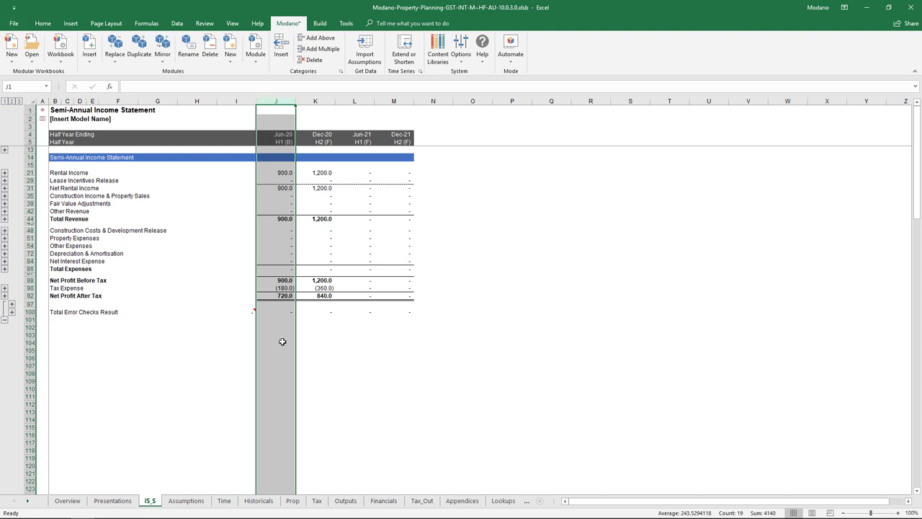
Step: Delete the forecast categories Rental Income 2 to Rental Income 10 on the Prop sheet
{"action": "left_click", "coordinate": [293, 501]}
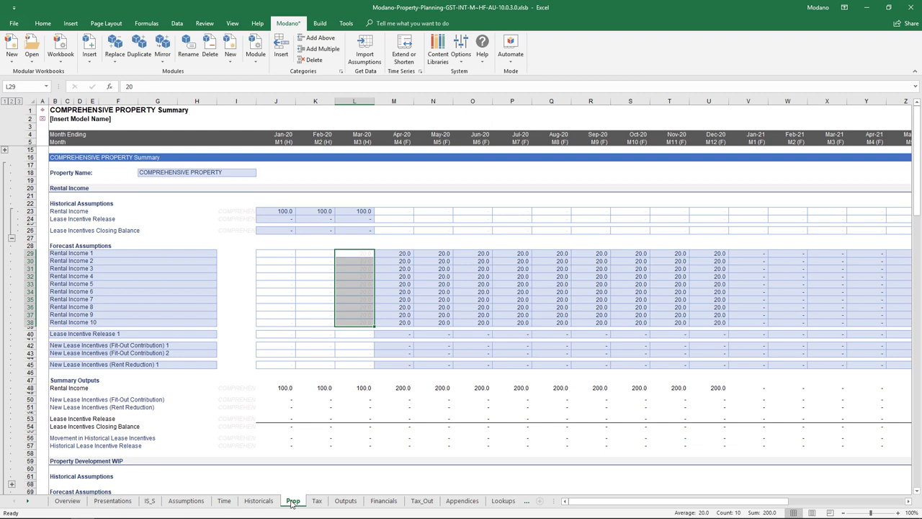
{"action": "left_click_drag", "start_coordinate": [356, 261], "coordinate": [355, 320]}
{"action": "right_click", "coordinate": [356, 320]}
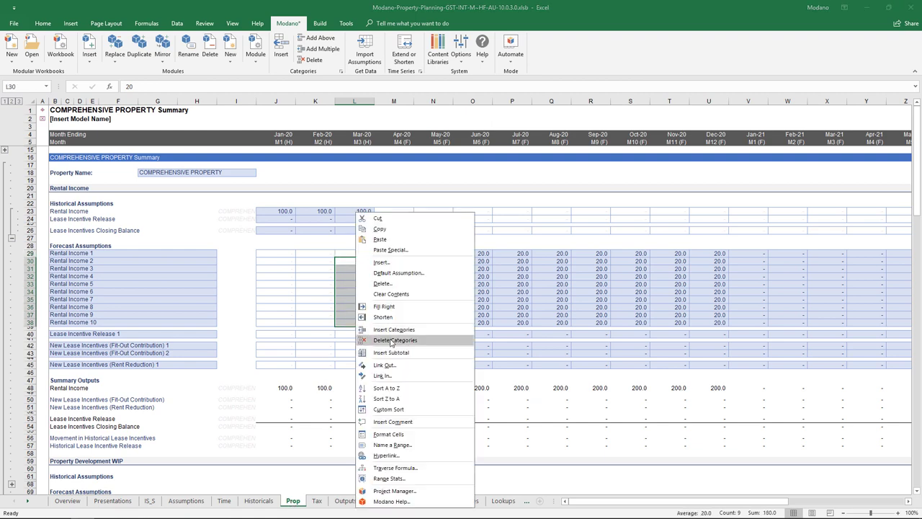
{"action": "left_click", "coordinate": [390, 340]}
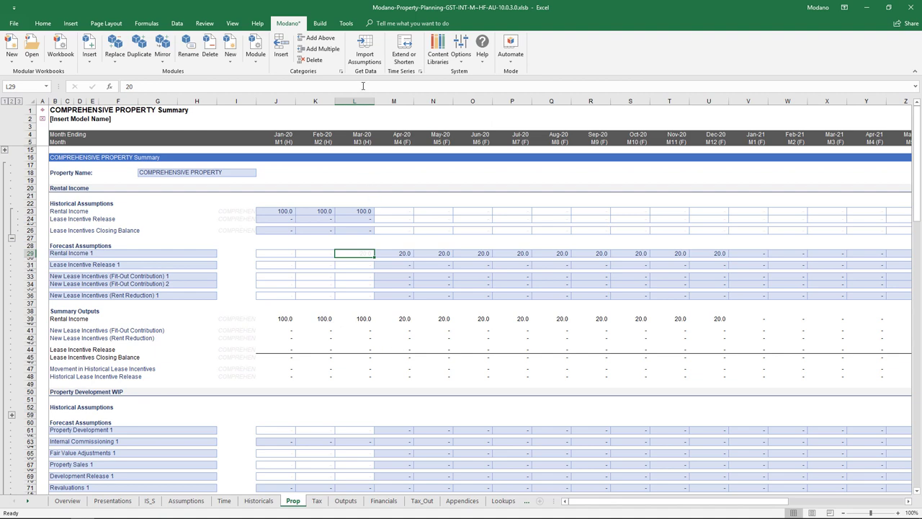
Step: Hide all sheets and sections except COMPREHENSIVE PROPERTY Summary and Financial Statements through the Project Manager contents
{"action": "left_click", "coordinate": [346, 23]}
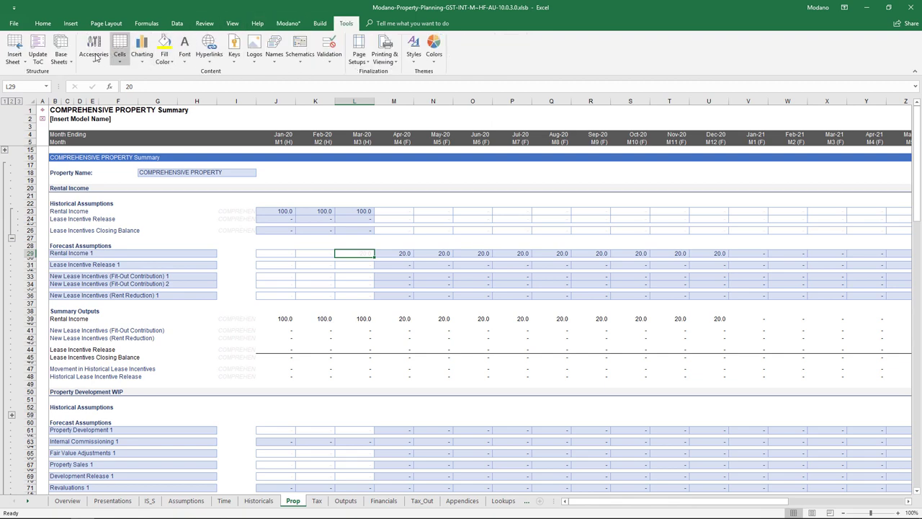
{"action": "left_click", "coordinate": [70, 62]}
{"action": "left_click", "coordinate": [94, 96]}
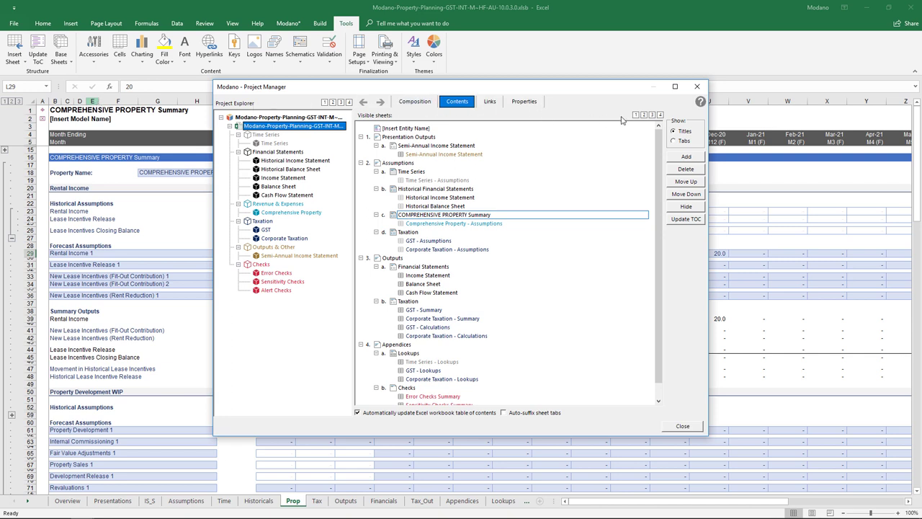
{"action": "left_click", "coordinate": [652, 117]}
{"action": "left_click", "coordinate": [425, 128]}
{"action": "left_click", "coordinate": [415, 173], "text": "shift"}
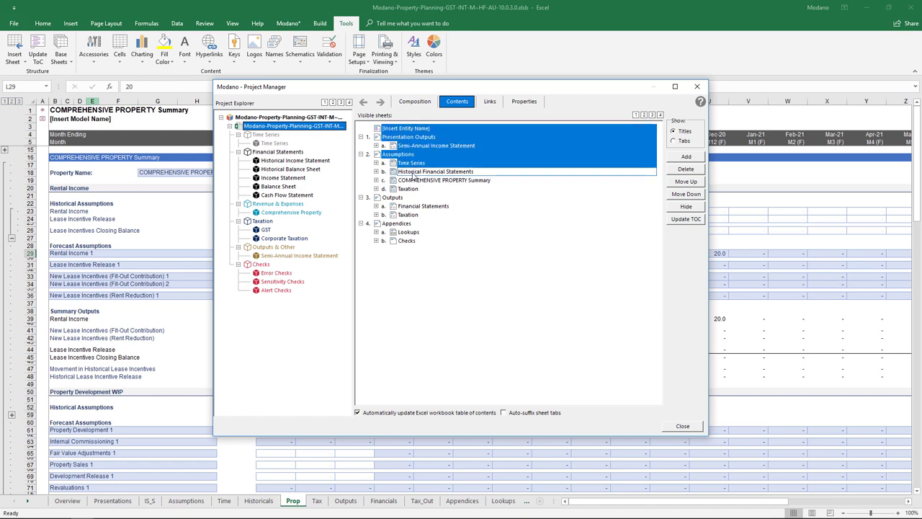
{"action": "left_click", "coordinate": [407, 188], "text": "ctrl"}
{"action": "left_click", "coordinate": [401, 198], "text": "ctrl"}
{"action": "left_click", "coordinate": [406, 215], "text": "ctrl"}
{"action": "left_click", "coordinate": [406, 224], "text": "ctrl"}
{"action": "left_click", "coordinate": [408, 232], "text": "ctrl"}
{"action": "left_click", "coordinate": [411, 240], "text": "ctrl"}
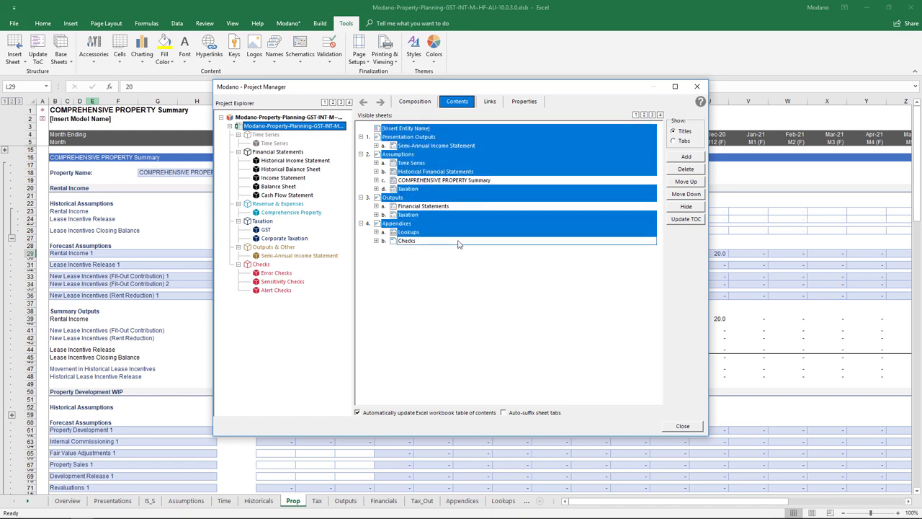
{"action": "left_click", "coordinate": [672, 207]}
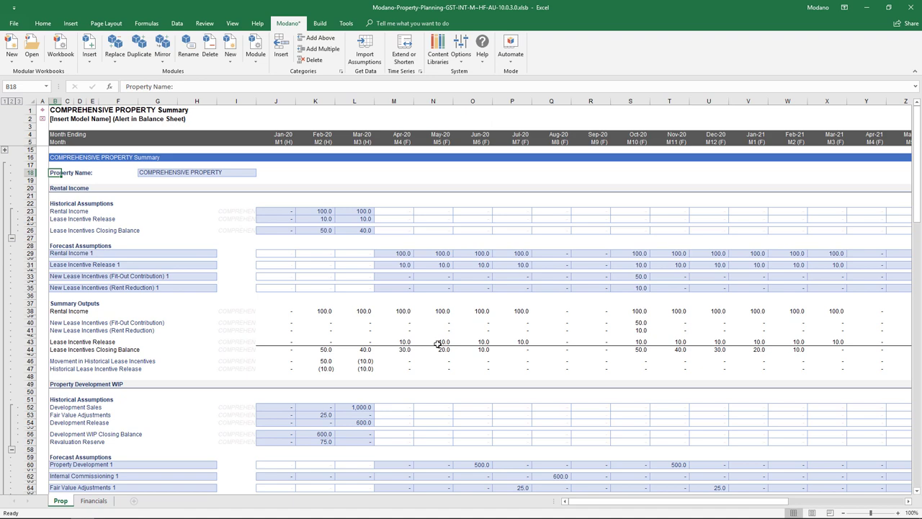
Step: Check the Feb-20 and Mar-20 historical rental and lease incentive assumptions, and the lease incentives in the Financials balance sheet and cash flow
{"action": "left_click_drag", "start_coordinate": [320, 211], "coordinate": [355, 211]}
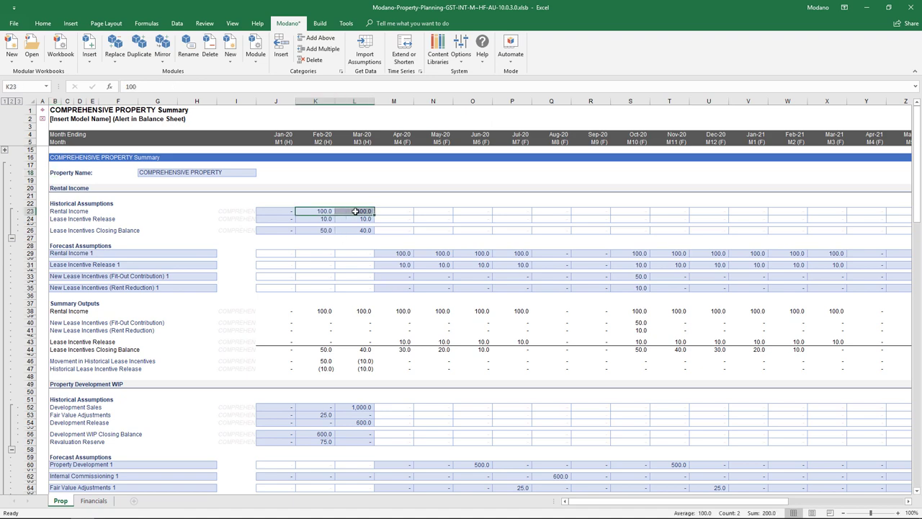
{"action": "mouse_move", "coordinate": [326, 218]}
{"action": "left_mouse_down"}
{"action": "mouse_move", "coordinate": [356, 219]}
{"action": "mouse_move", "coordinate": [339, 230]}
{"action": "left_mouse_up"}
{"action": "left_click", "coordinate": [94, 501]}
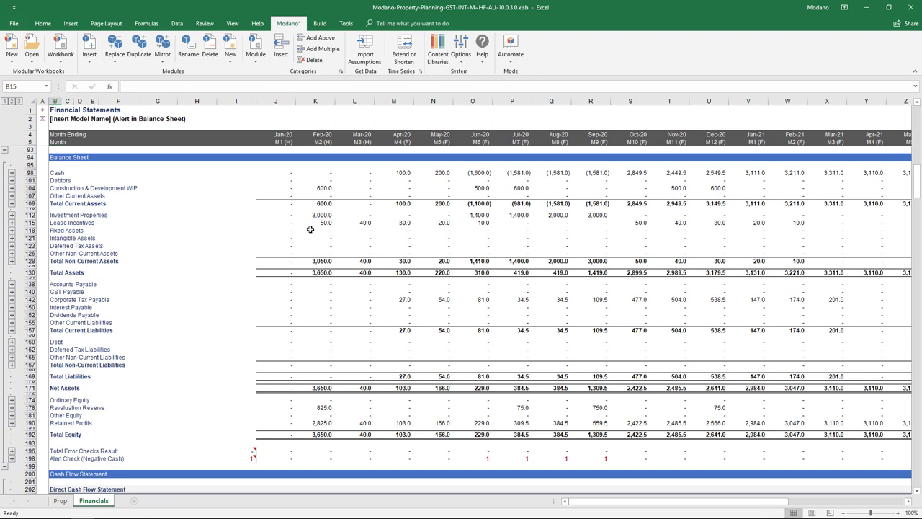
{"action": "left_click_drag", "start_coordinate": [315, 223], "coordinate": [467, 224]}
{"action": "scroll", "coordinate": [468, 223], "scroll_direction": "down", "scroll_amount": 9}
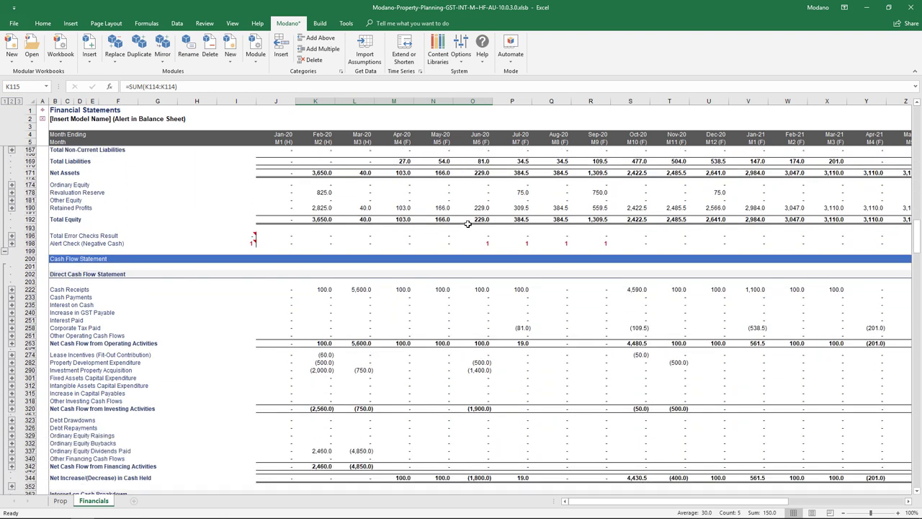
{"action": "left_click", "coordinate": [323, 356]}
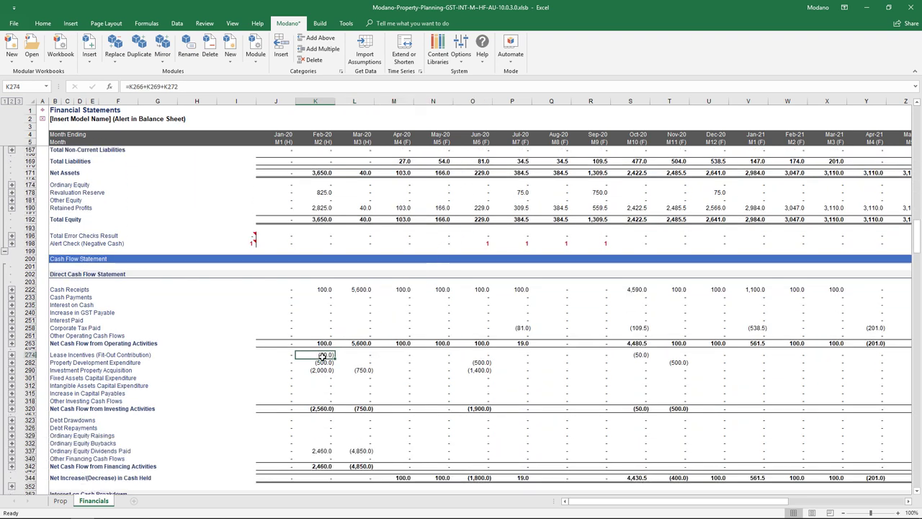
Step: Compare the Rental Income 1 and Lease Incentive Release 1 forecasts on Prop with the Oct-20 to Mar-21 Lease Incentives Release on Financials
{"action": "left_click", "coordinate": [61, 501]}
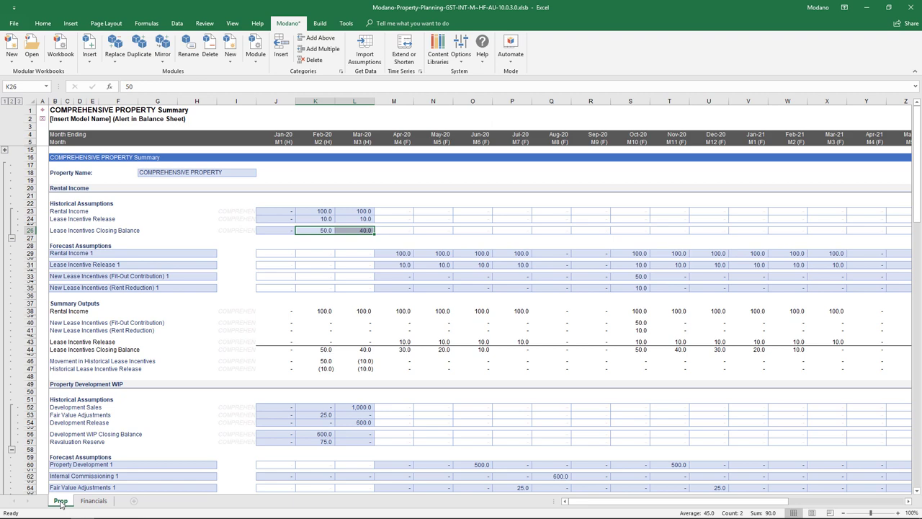
{"action": "left_click_drag", "start_coordinate": [393, 253], "coordinate": [826, 255]}
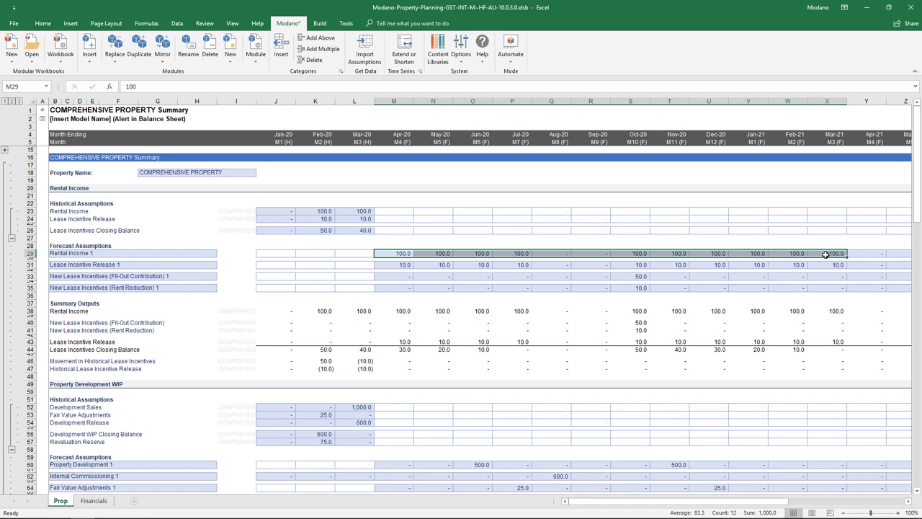
{"action": "left_click_drag", "start_coordinate": [645, 264], "coordinate": [820, 260]}
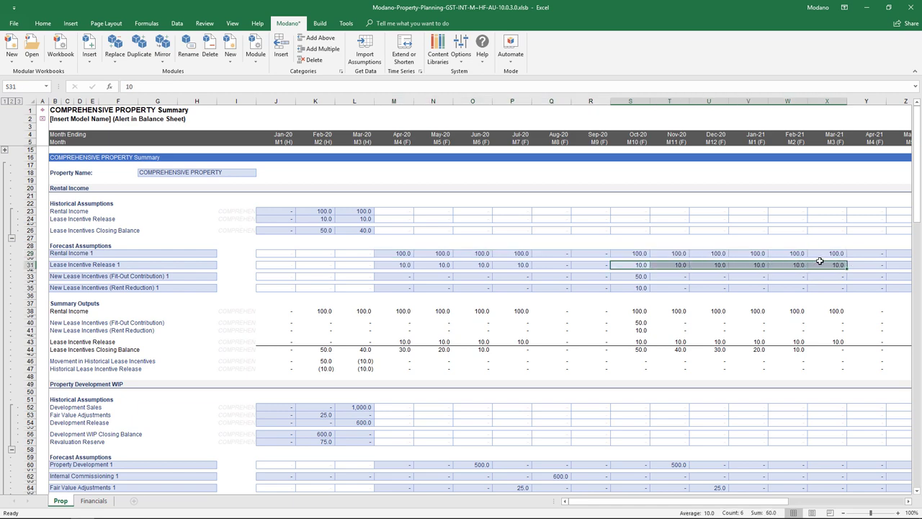
{"action": "left_click", "coordinate": [96, 500]}
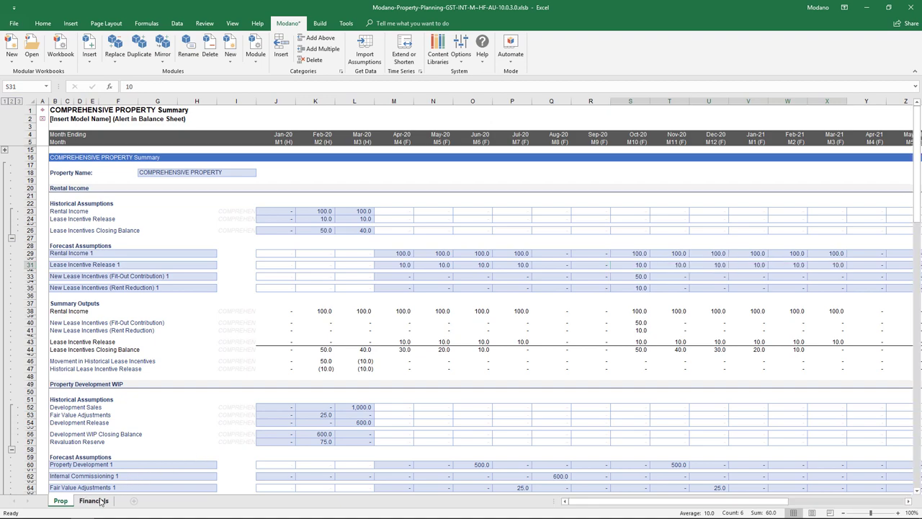
{"action": "scroll", "coordinate": [242, 416], "scroll_direction": "up", "scroll_amount": 5}
{"action": "scroll", "coordinate": [243, 414], "scroll_direction": "up", "scroll_amount": 10}
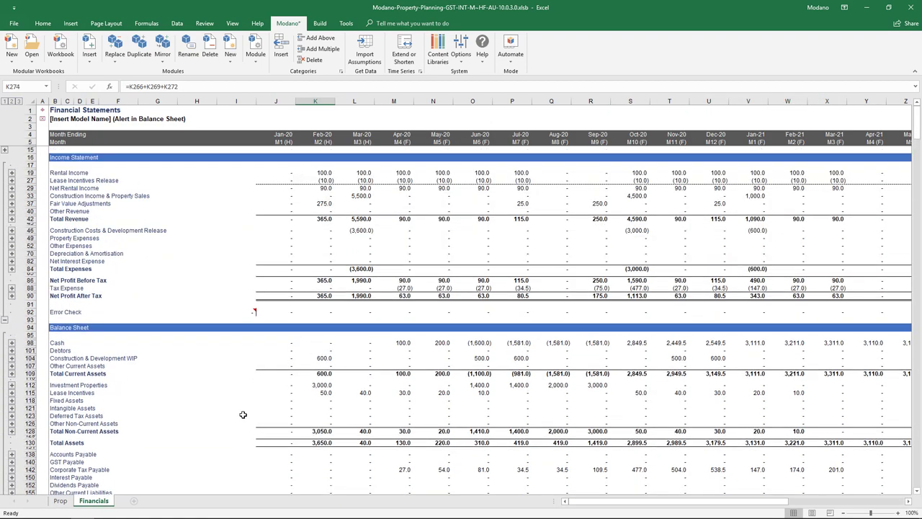
{"action": "left_click_drag", "start_coordinate": [634, 181], "coordinate": [829, 182]}
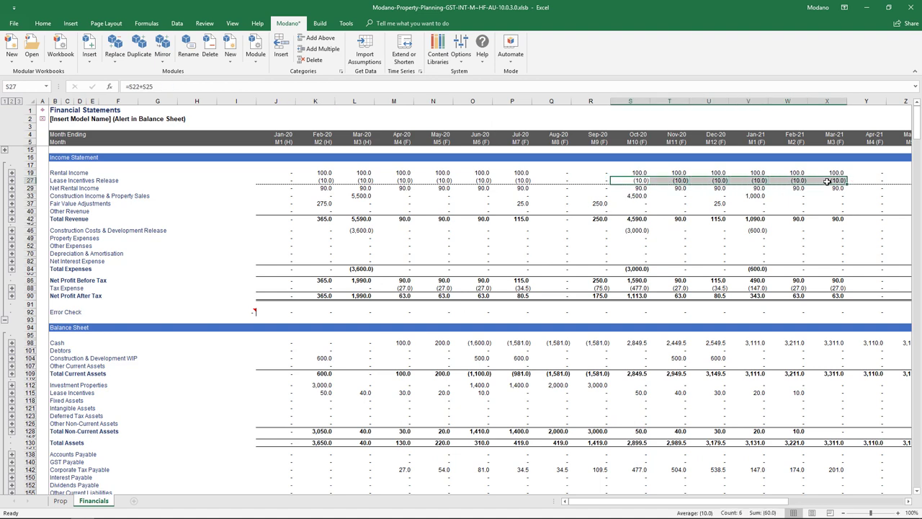
Step: Review the Oct-20 Fit-Out Contribution and Rent Reduction incentives on Prop, and the Lease Incentives Closing Balance from Oct-20 to Feb-21
{"action": "left_click", "coordinate": [60, 501]}
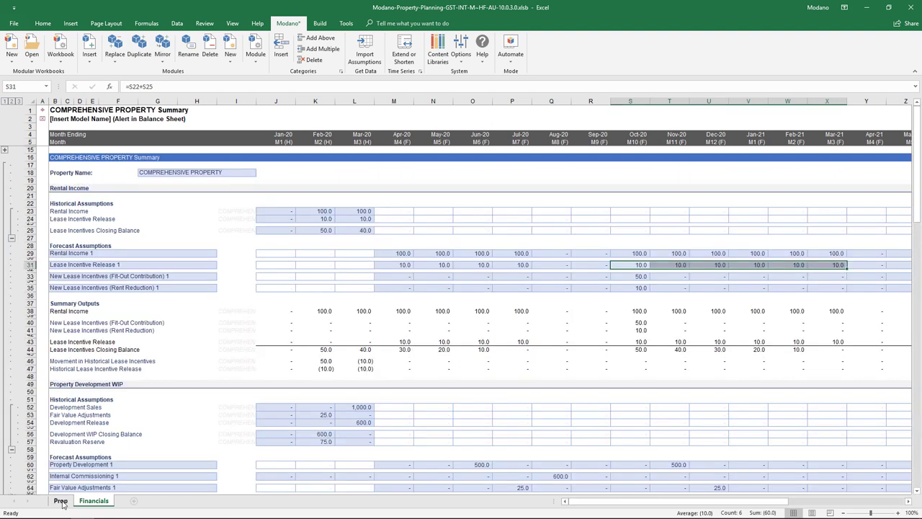
{"action": "left_click", "coordinate": [637, 276]}
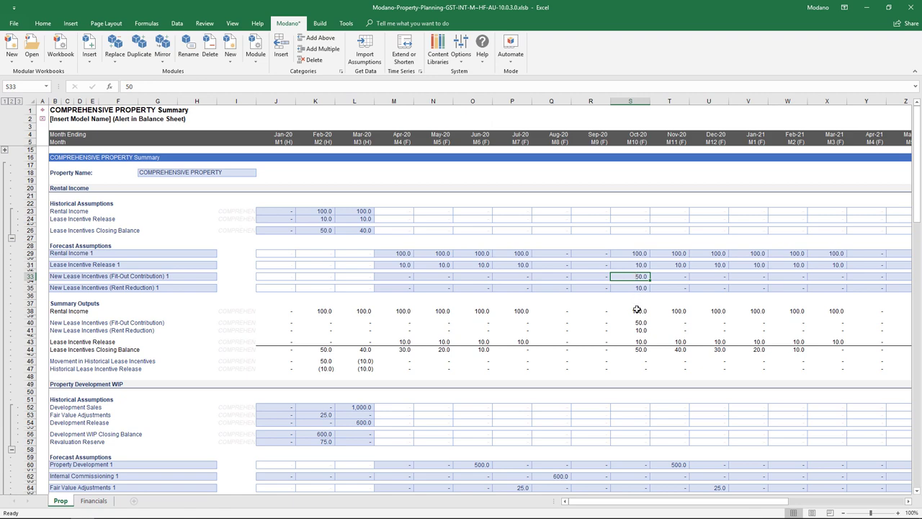
{"action": "left_click_drag", "start_coordinate": [633, 349], "coordinate": [792, 350]}
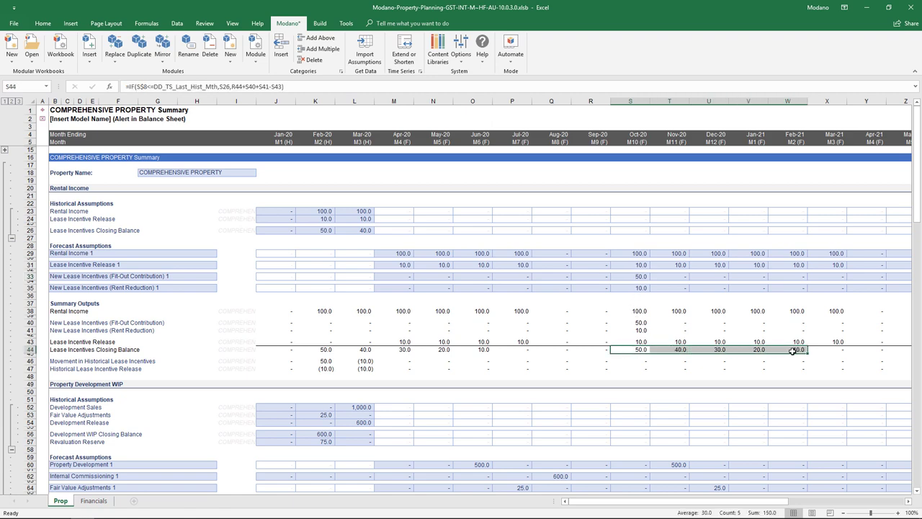
{"action": "left_click", "coordinate": [632, 288]}
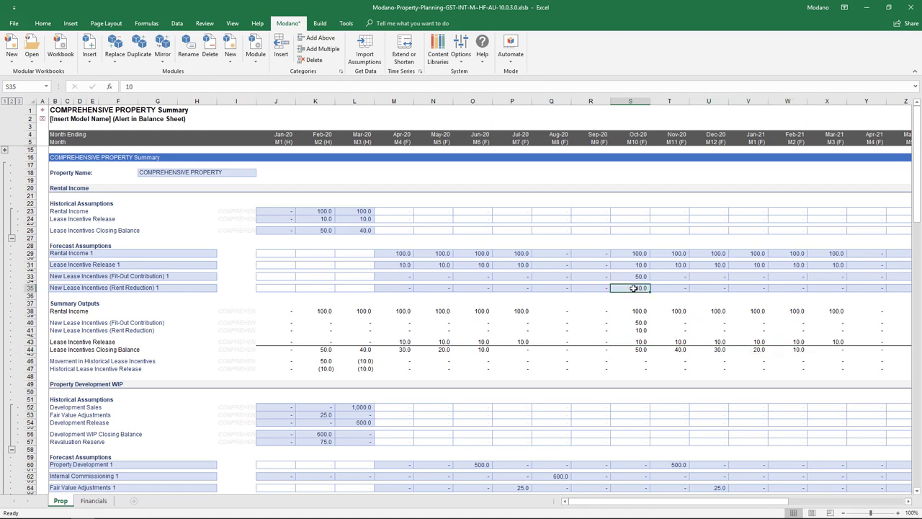
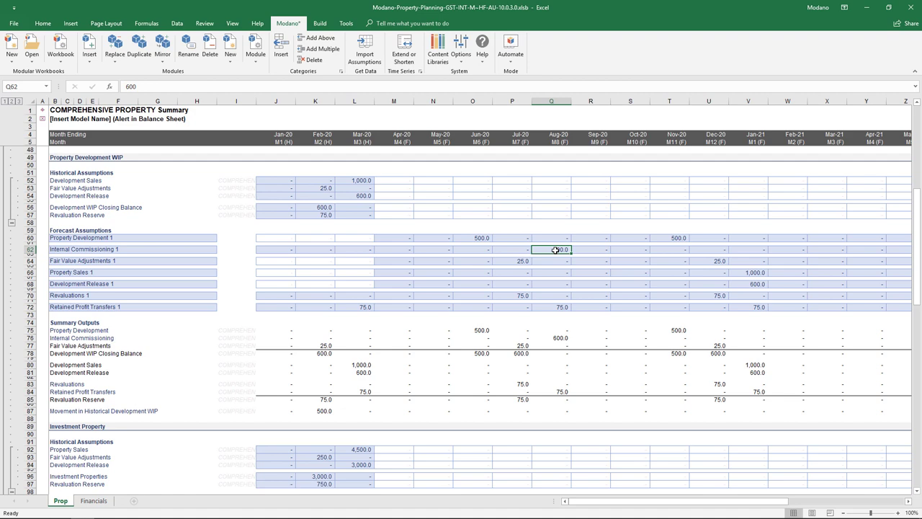
Step: Examine the Property Development WIP closing balance, internal commissioning, fair value adjustment, revaluation, property sale, development release and retained profit transfer assumptions on Prop
{"action": "left_click", "coordinate": [319, 207]}
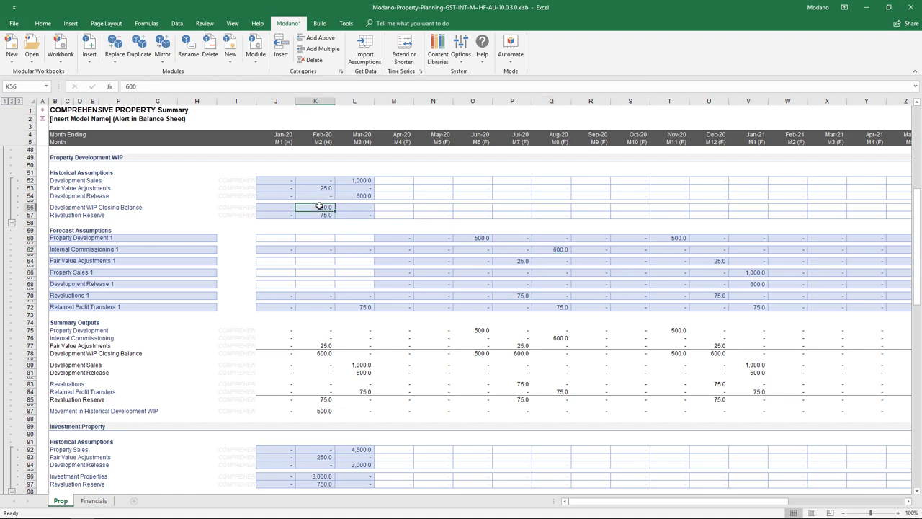
{"action": "left_click", "coordinate": [319, 247]}
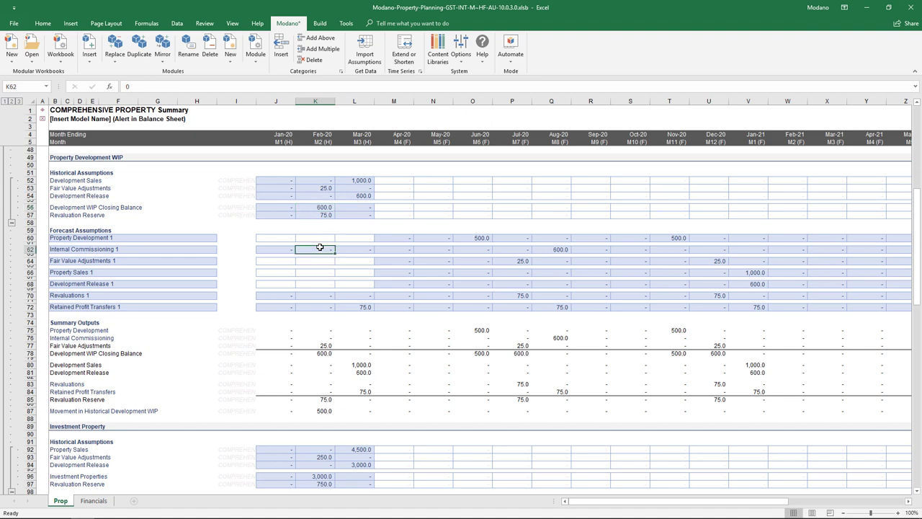
{"action": "left_click", "coordinate": [514, 261]}
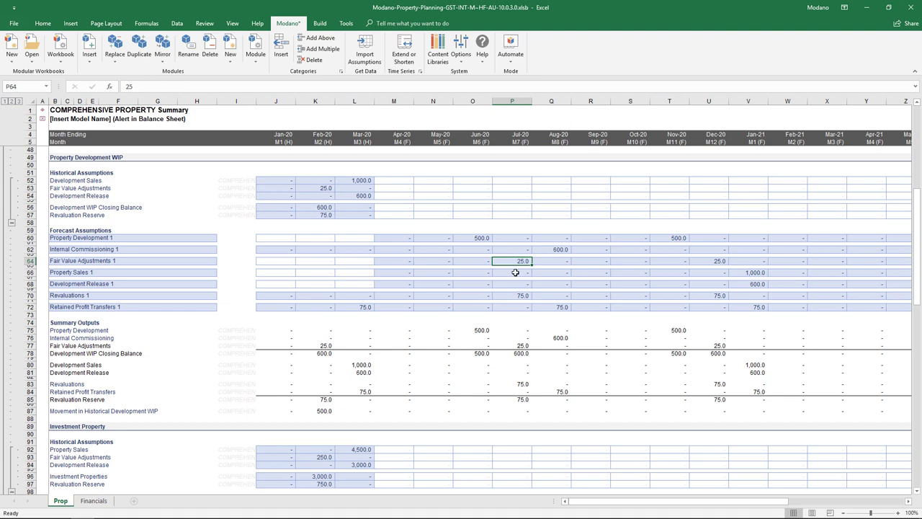
{"action": "left_click", "coordinate": [516, 295]}
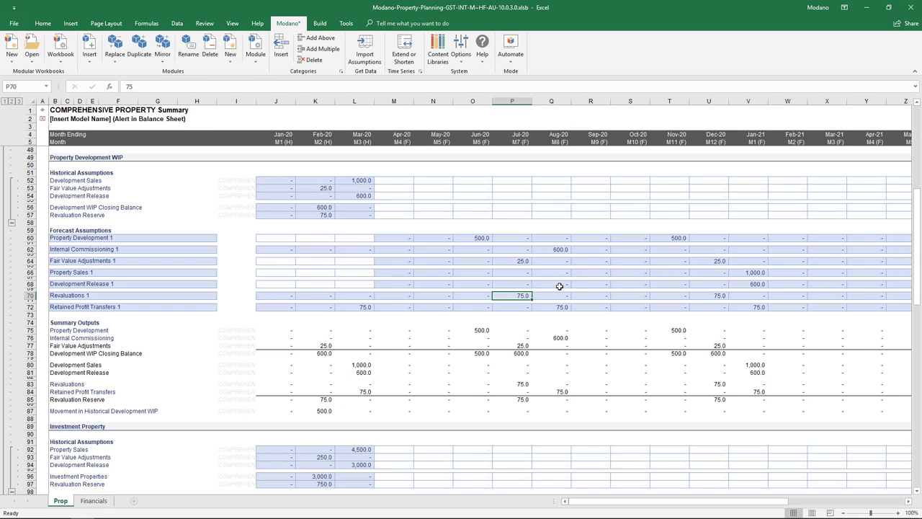
{"action": "left_click", "coordinate": [755, 273]}
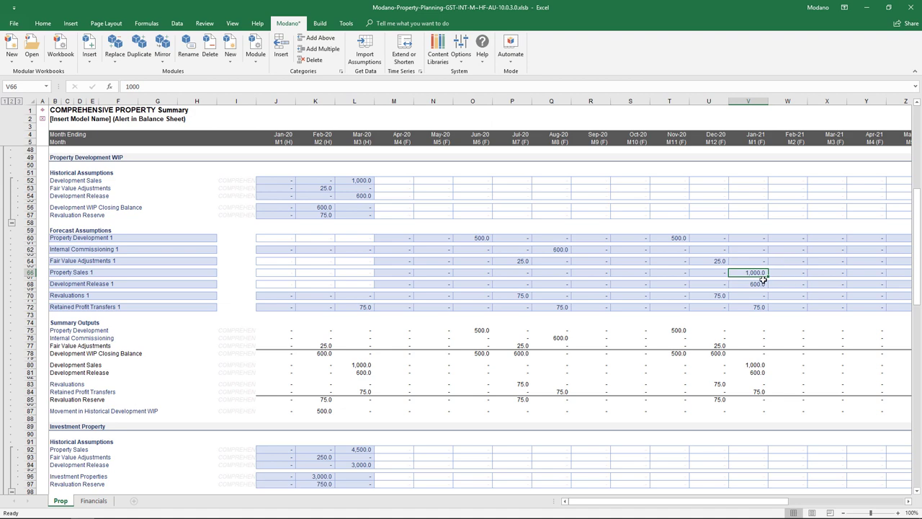
{"action": "left_click", "coordinate": [761, 281]}
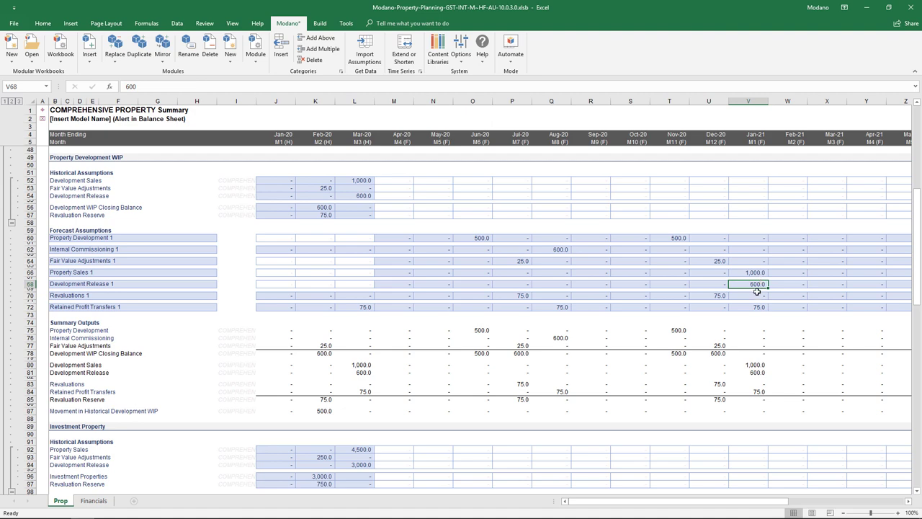
{"action": "left_click", "coordinate": [746, 307]}
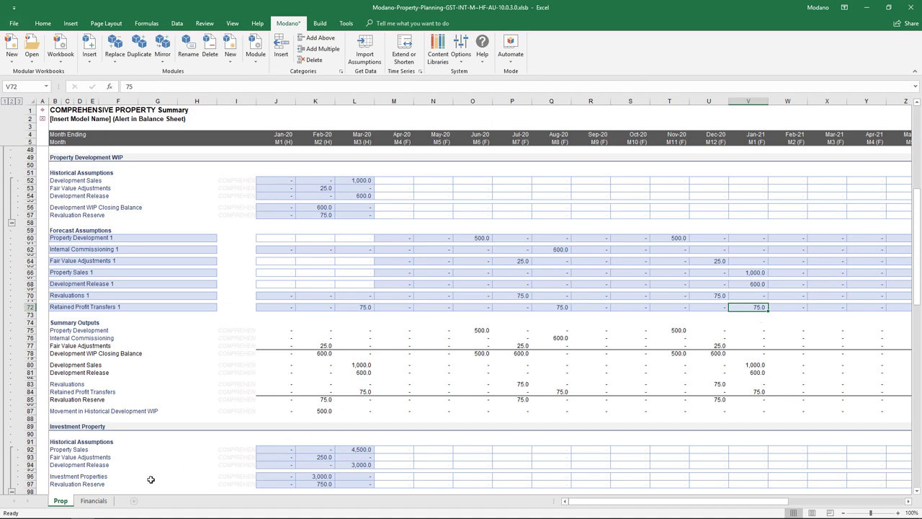
Step: Review the Revaluation Reserve and Retained Profits rows on Financials and the Property Development WIP Summary Outputs on Prop
{"action": "left_click", "coordinate": [96, 501]}
{"action": "scroll", "coordinate": [319, 430], "scroll_direction": "down", "scroll_amount": 5}
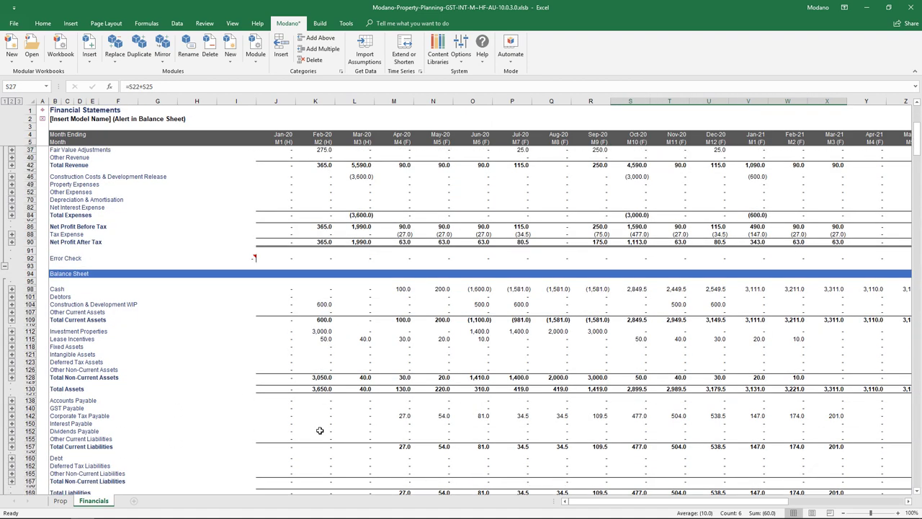
{"action": "scroll", "coordinate": [319, 430], "scroll_direction": "down", "scroll_amount": 3}
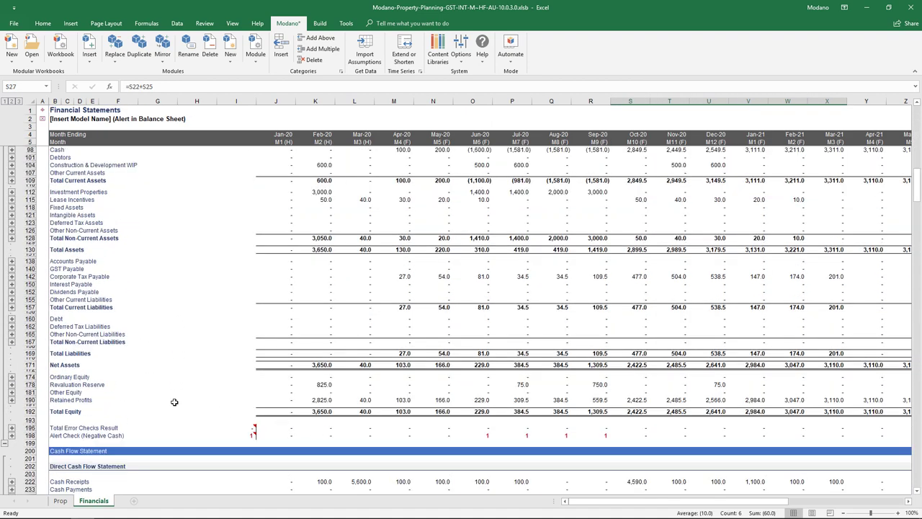
{"action": "left_click", "coordinate": [26, 385]}
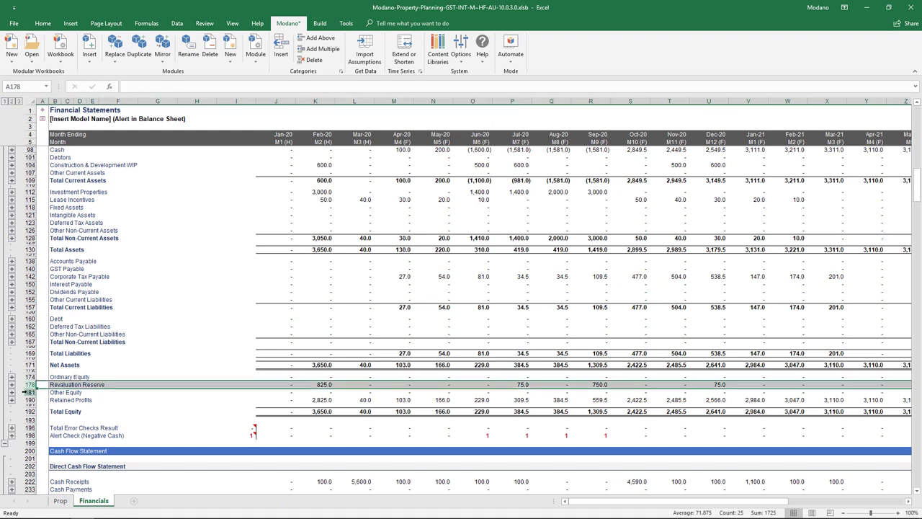
{"action": "left_click", "coordinate": [26, 400], "text": "ctrl"}
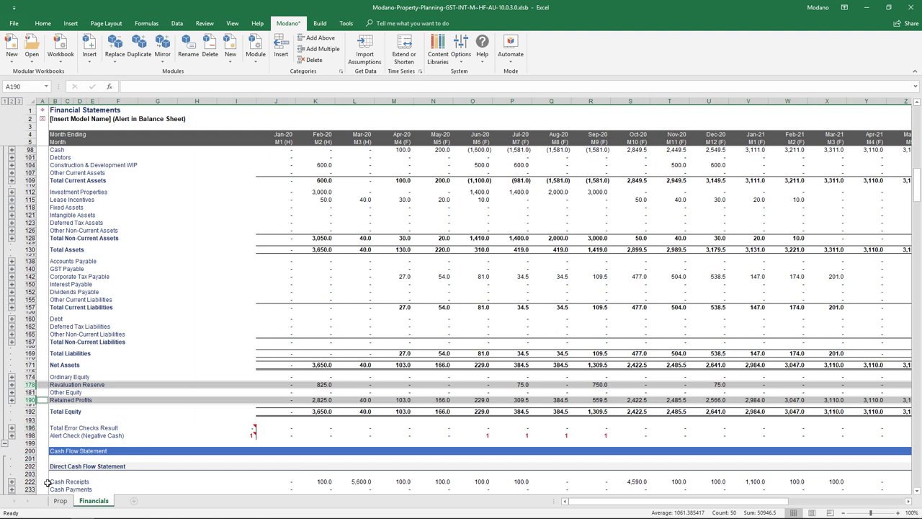
{"action": "left_click", "coordinate": [61, 501]}
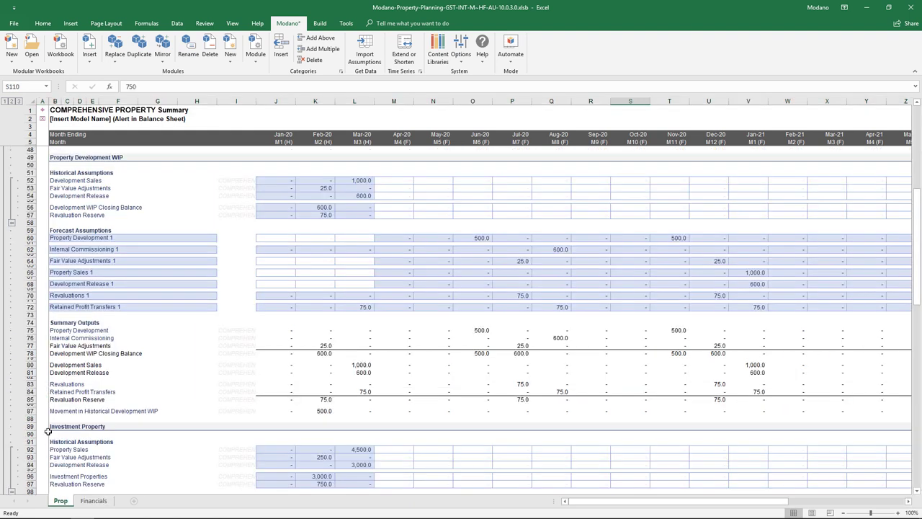
{"action": "left_click_drag", "start_coordinate": [26, 323], "coordinate": [25, 407]}
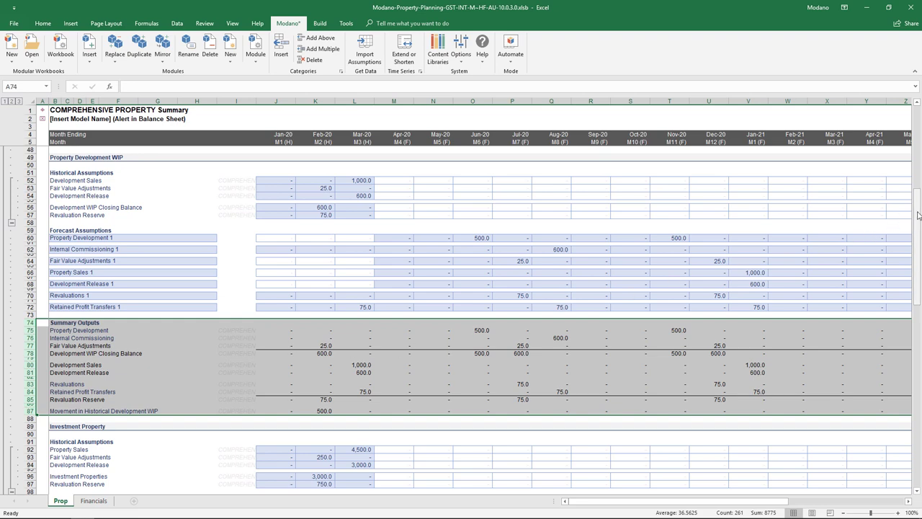
Step: Examine the Investment Property historical sales, fair value adjustment, development release, closing balance and revaluation reserve assumptions on Prop, plus the Feb-20 historical movement
{"action": "left_click_drag", "start_coordinate": [918, 260], "coordinate": [919, 314]}
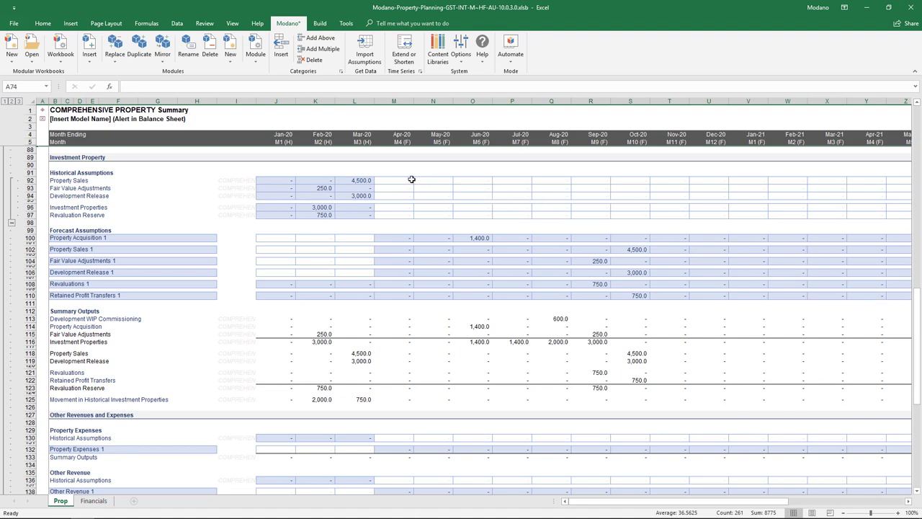
{"action": "left_click", "coordinate": [338, 179]}
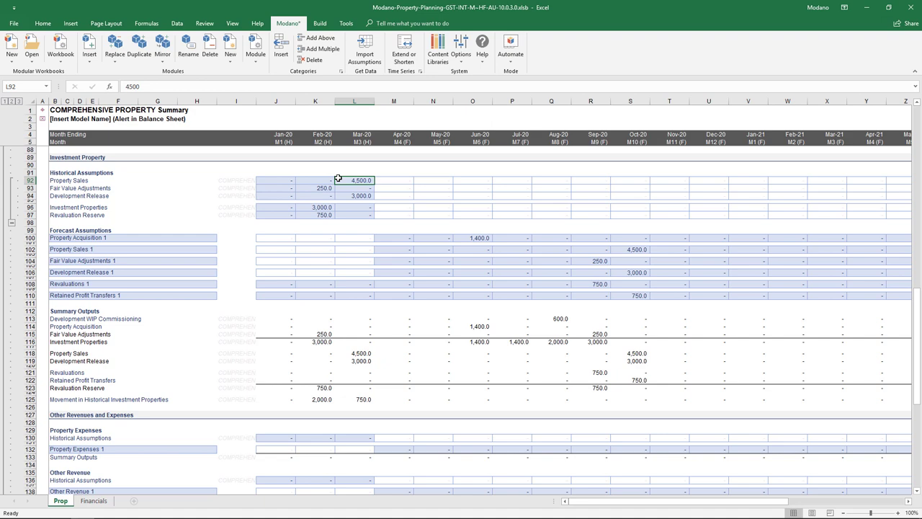
{"action": "left_click", "coordinate": [301, 189]}
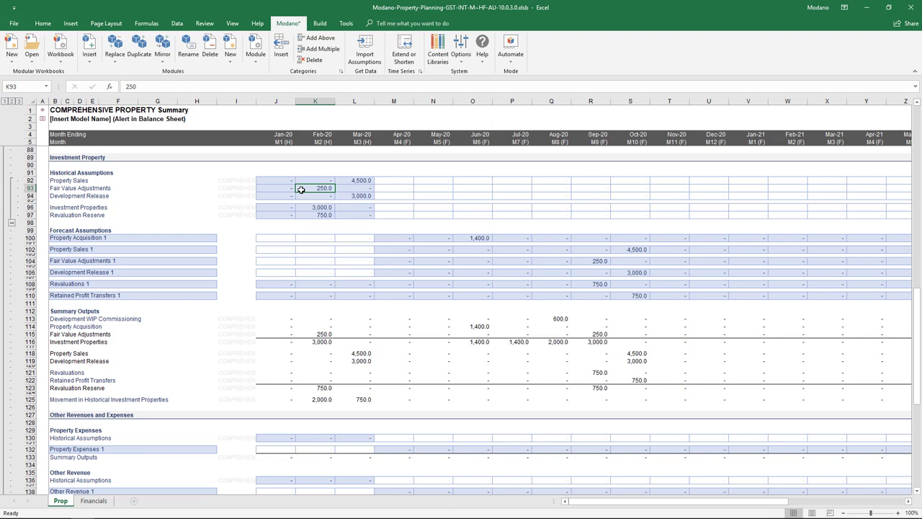
{"action": "left_click", "coordinate": [304, 399]}
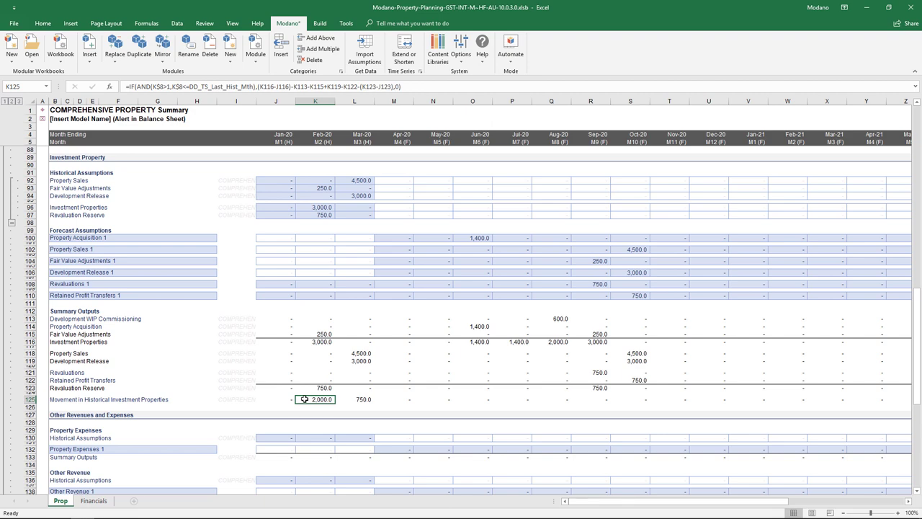
{"action": "left_click", "coordinate": [345, 196]}
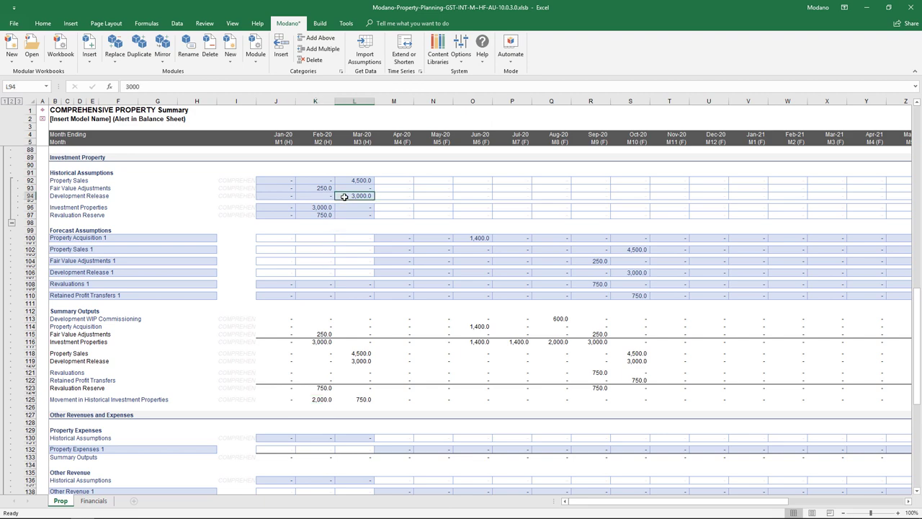
{"action": "left_click", "coordinate": [303, 208]}
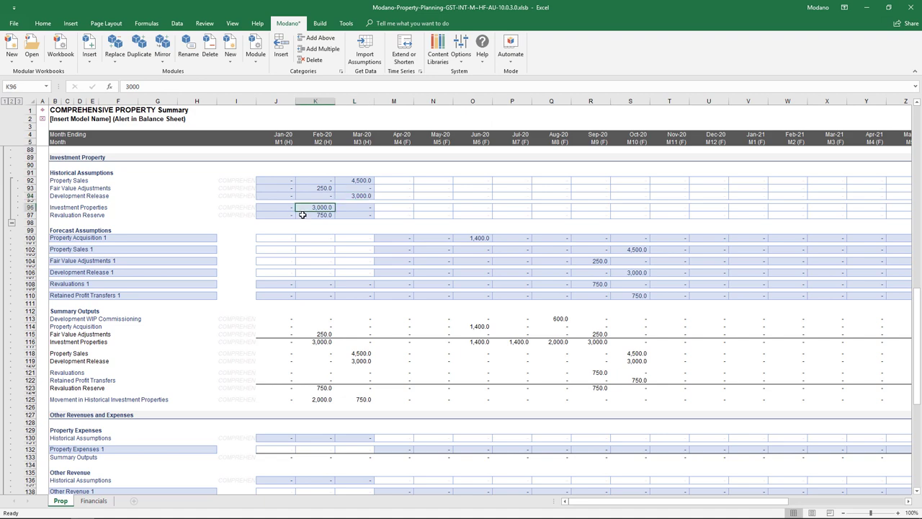
{"action": "left_click", "coordinate": [302, 214]}
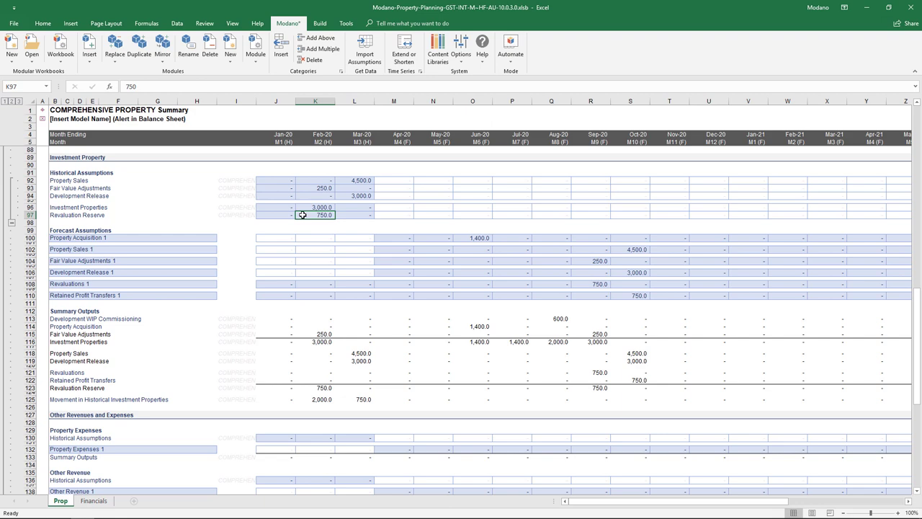
{"action": "left_click_drag", "start_coordinate": [343, 209], "coordinate": [344, 214]}
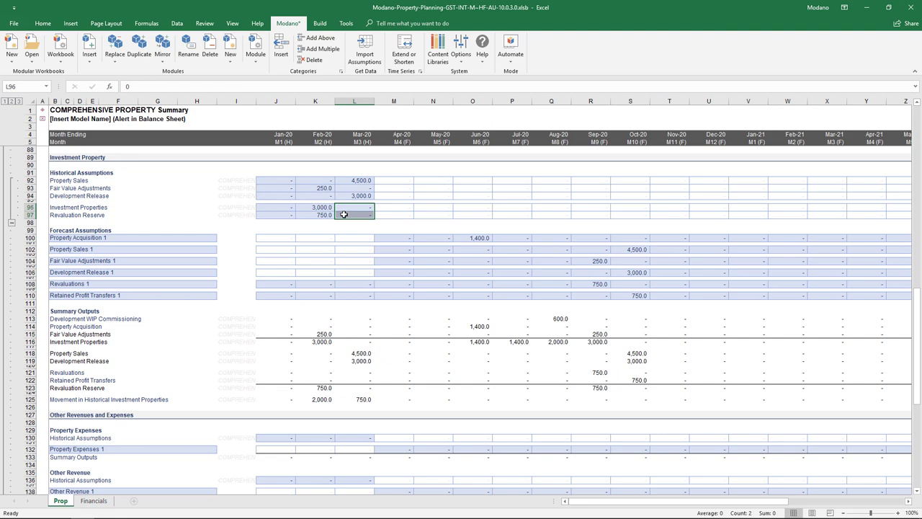
Step: Review the forecast Investment Property acquisition, sale, fair value adjustment and revaluation assumptions against the Sep-20 Fair Value Adjustments and Investment Properties outputs
{"action": "left_click", "coordinate": [458, 238]}
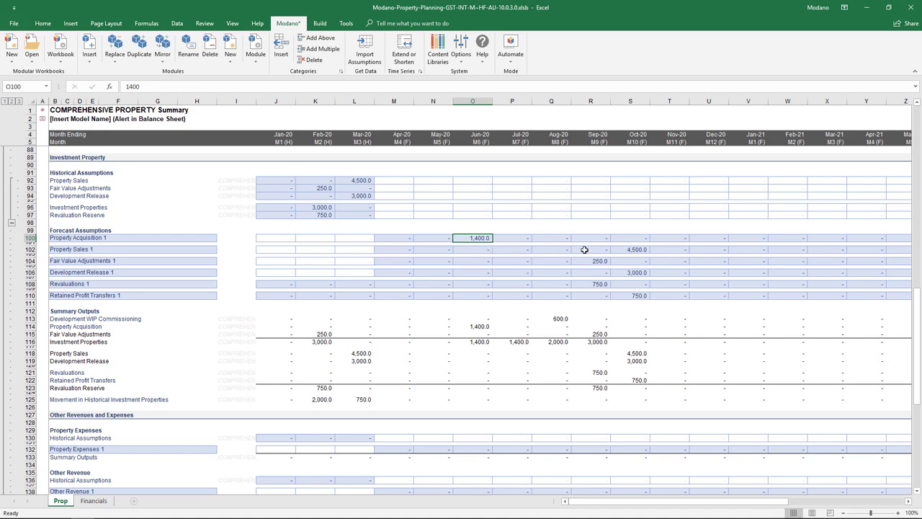
{"action": "left_click", "coordinate": [617, 251]}
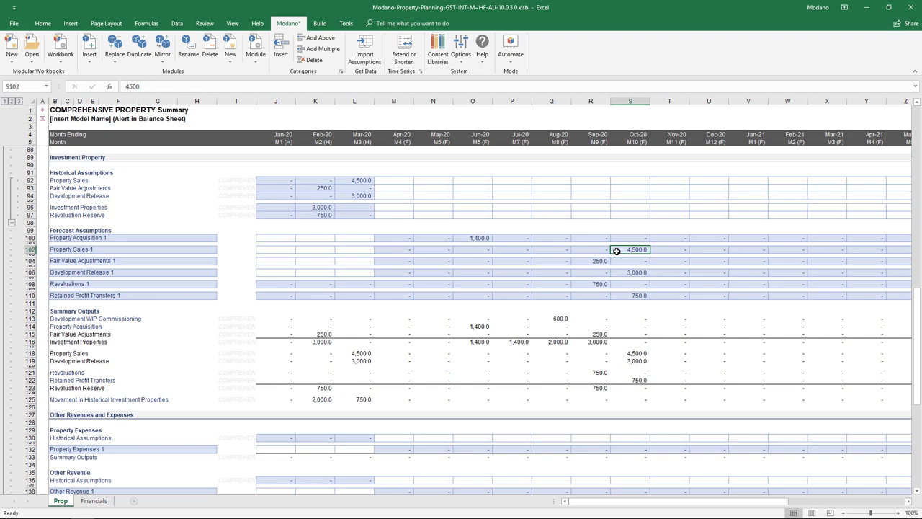
{"action": "left_click", "coordinate": [580, 264]}
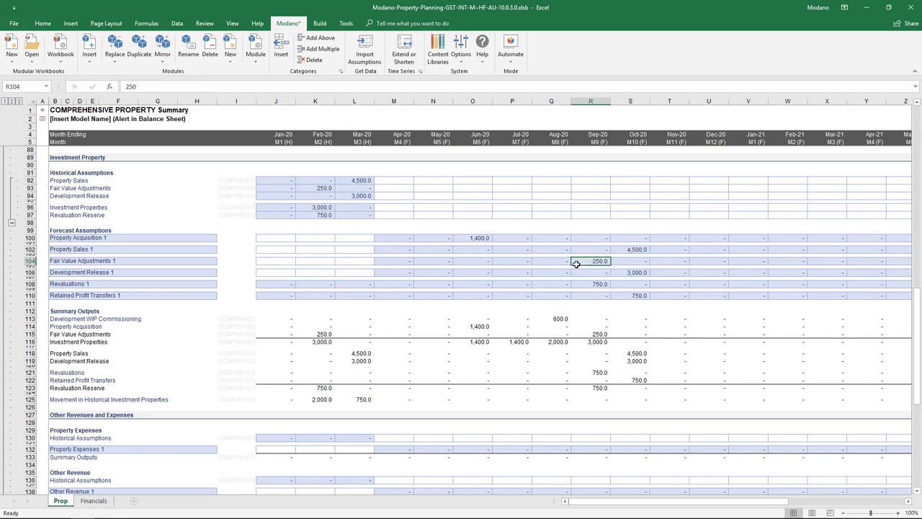
{"action": "left_click", "coordinate": [576, 334]}
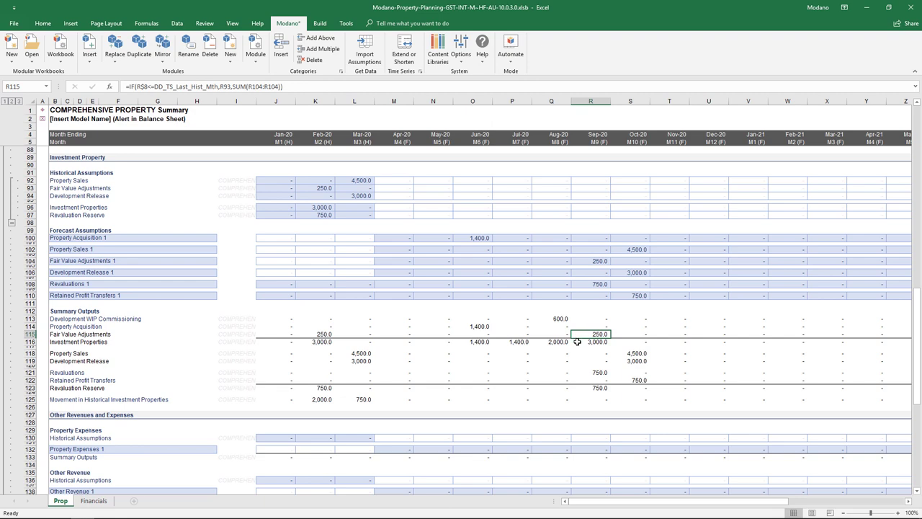
{"action": "left_click", "coordinate": [577, 342]}
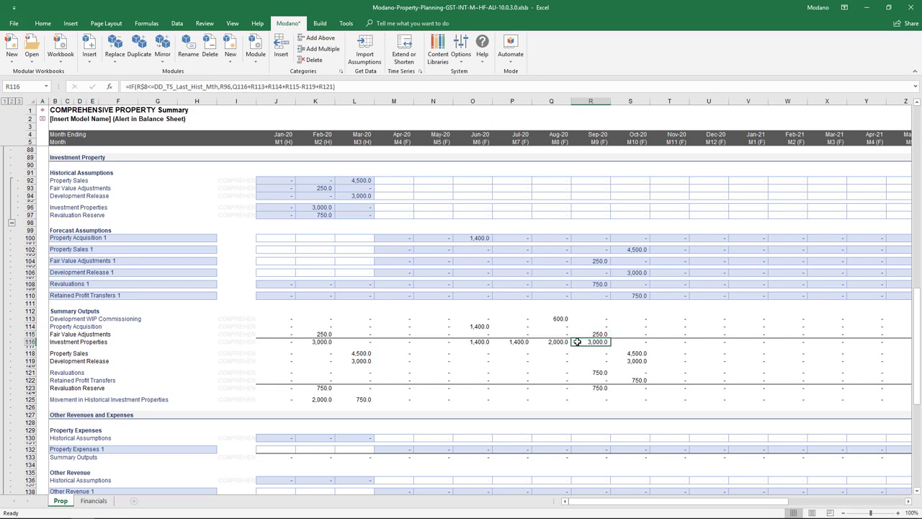
{"action": "left_click", "coordinate": [579, 284]}
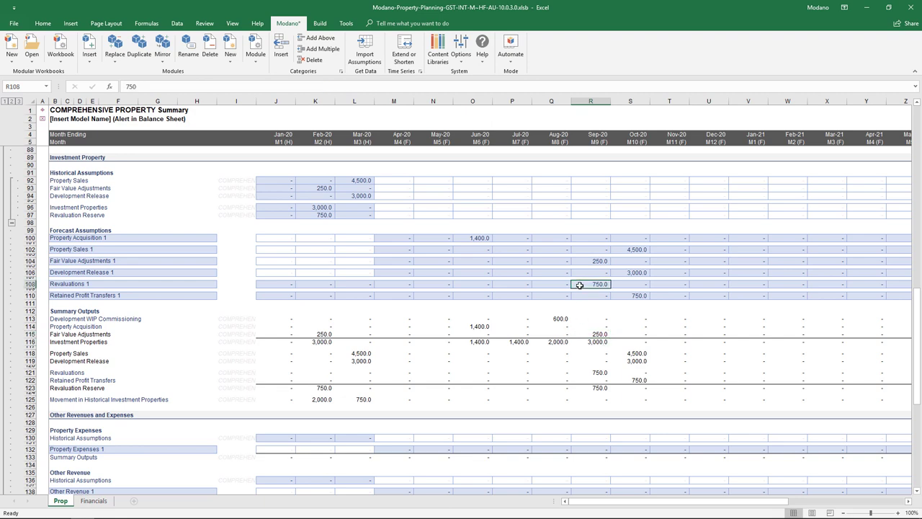
Step: Compare the Oct-20 Development Release 1 with the Jun-20 to Sep-20 Investment Properties balances, and check the Oct-20 Retained Profit Transfers 1 assumption
{"action": "left_click", "coordinate": [617, 274]}
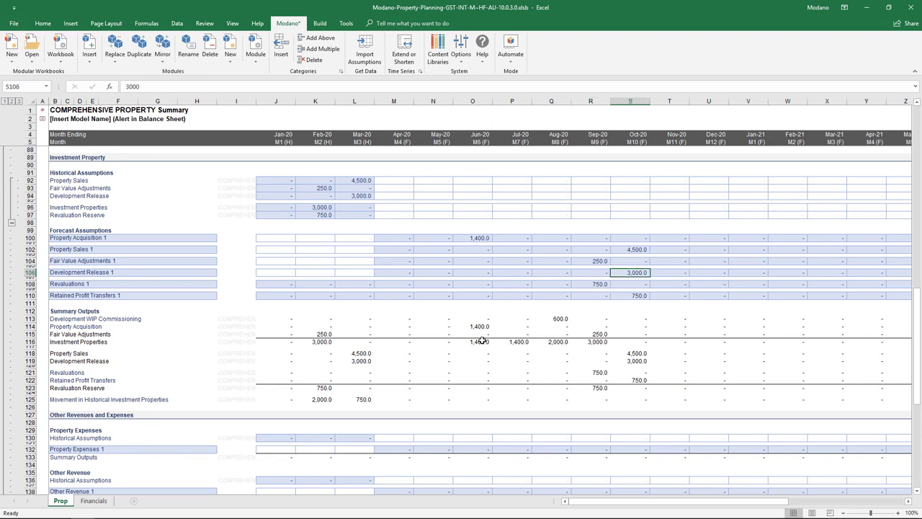
{"action": "left_click_drag", "start_coordinate": [482, 341], "coordinate": [586, 345]}
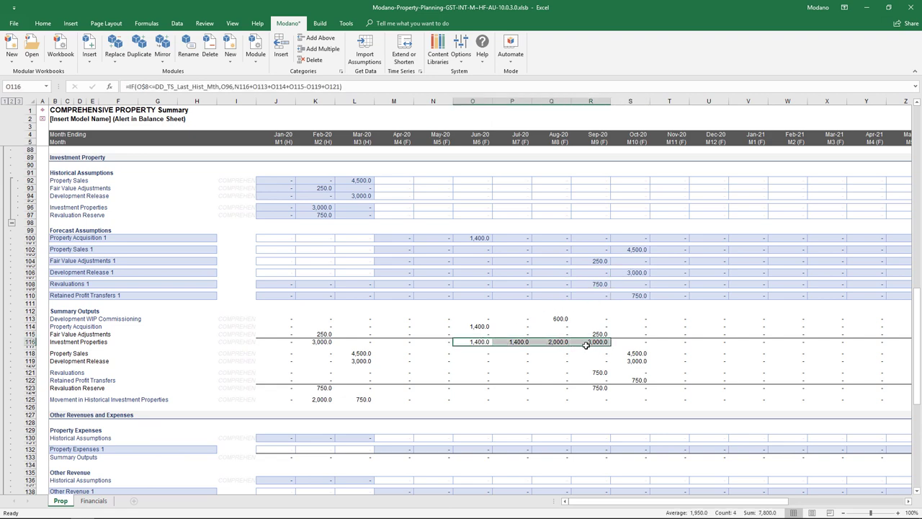
{"action": "left_click", "coordinate": [622, 360]}
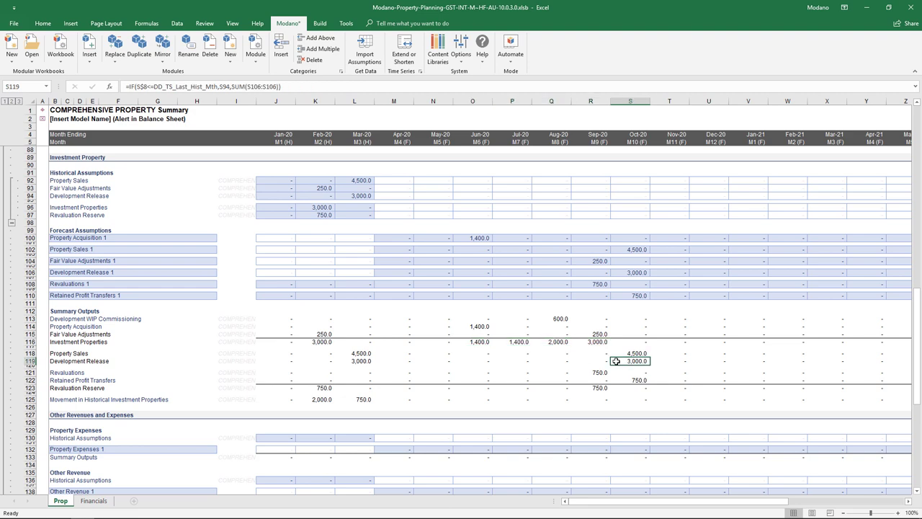
{"action": "left_click", "coordinate": [617, 297]}
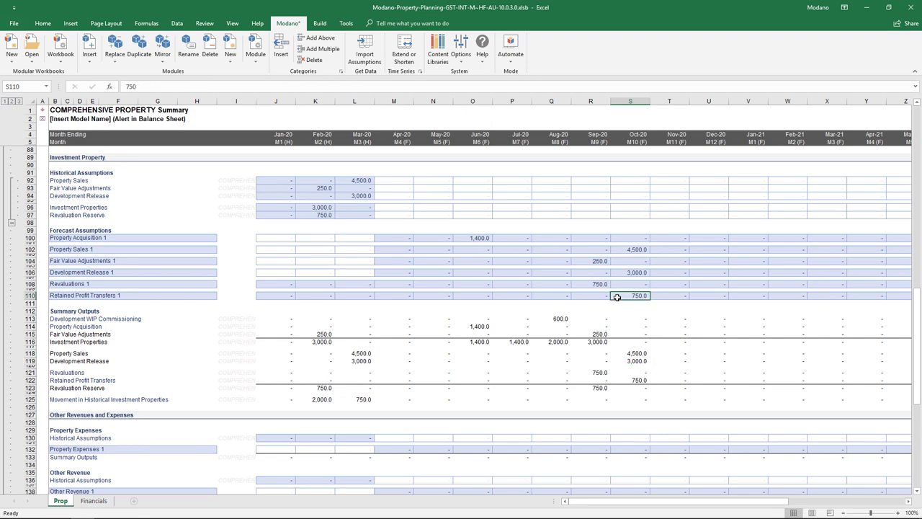
Step: Check the balance sheet on Financials, and review the Investment Property Summary Outputs rows on Prop
{"action": "left_click", "coordinate": [98, 501]}
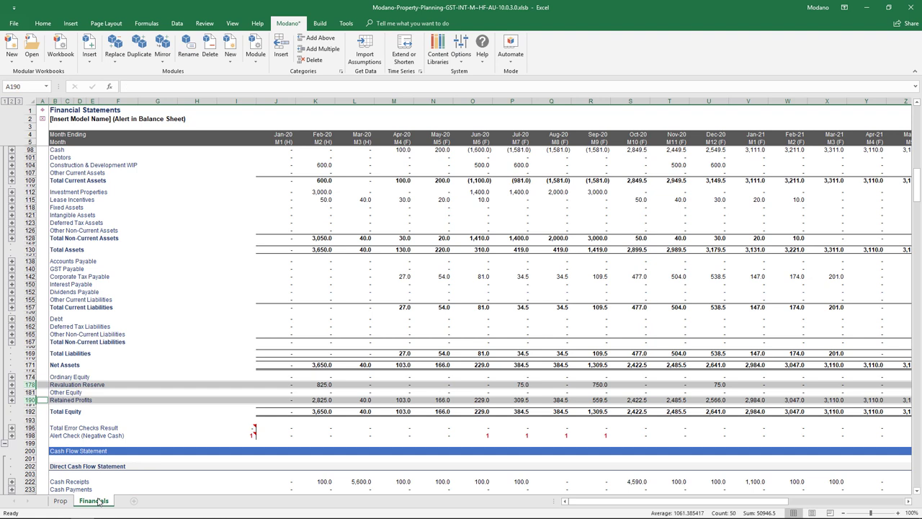
{"action": "left_click", "coordinate": [61, 500]}
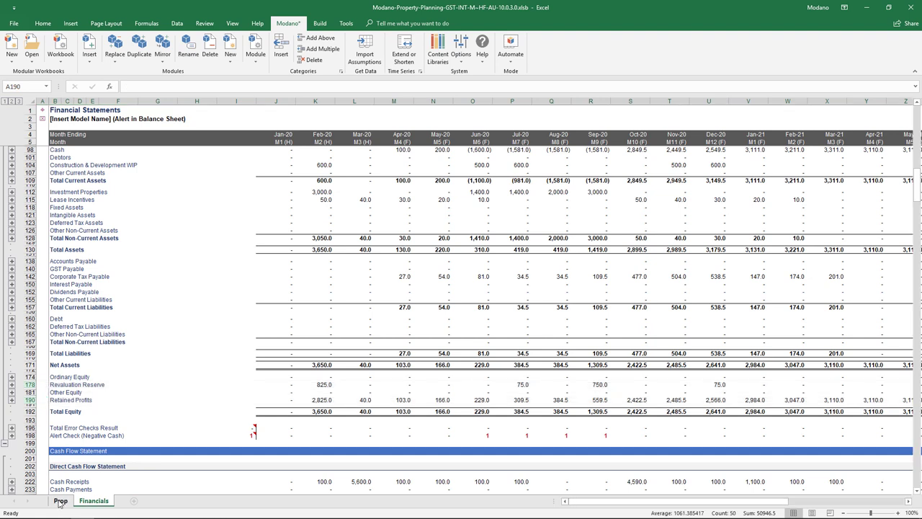
{"action": "left_click_drag", "start_coordinate": [28, 310], "coordinate": [26, 397]}
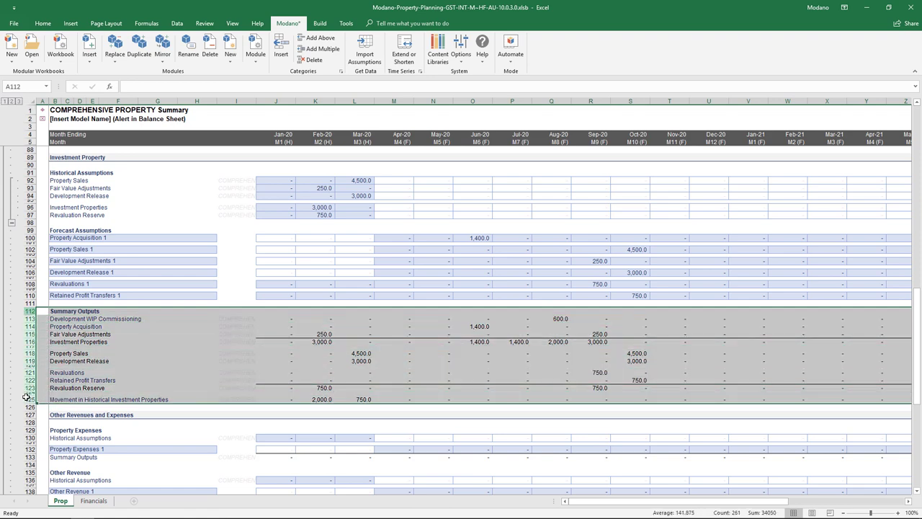